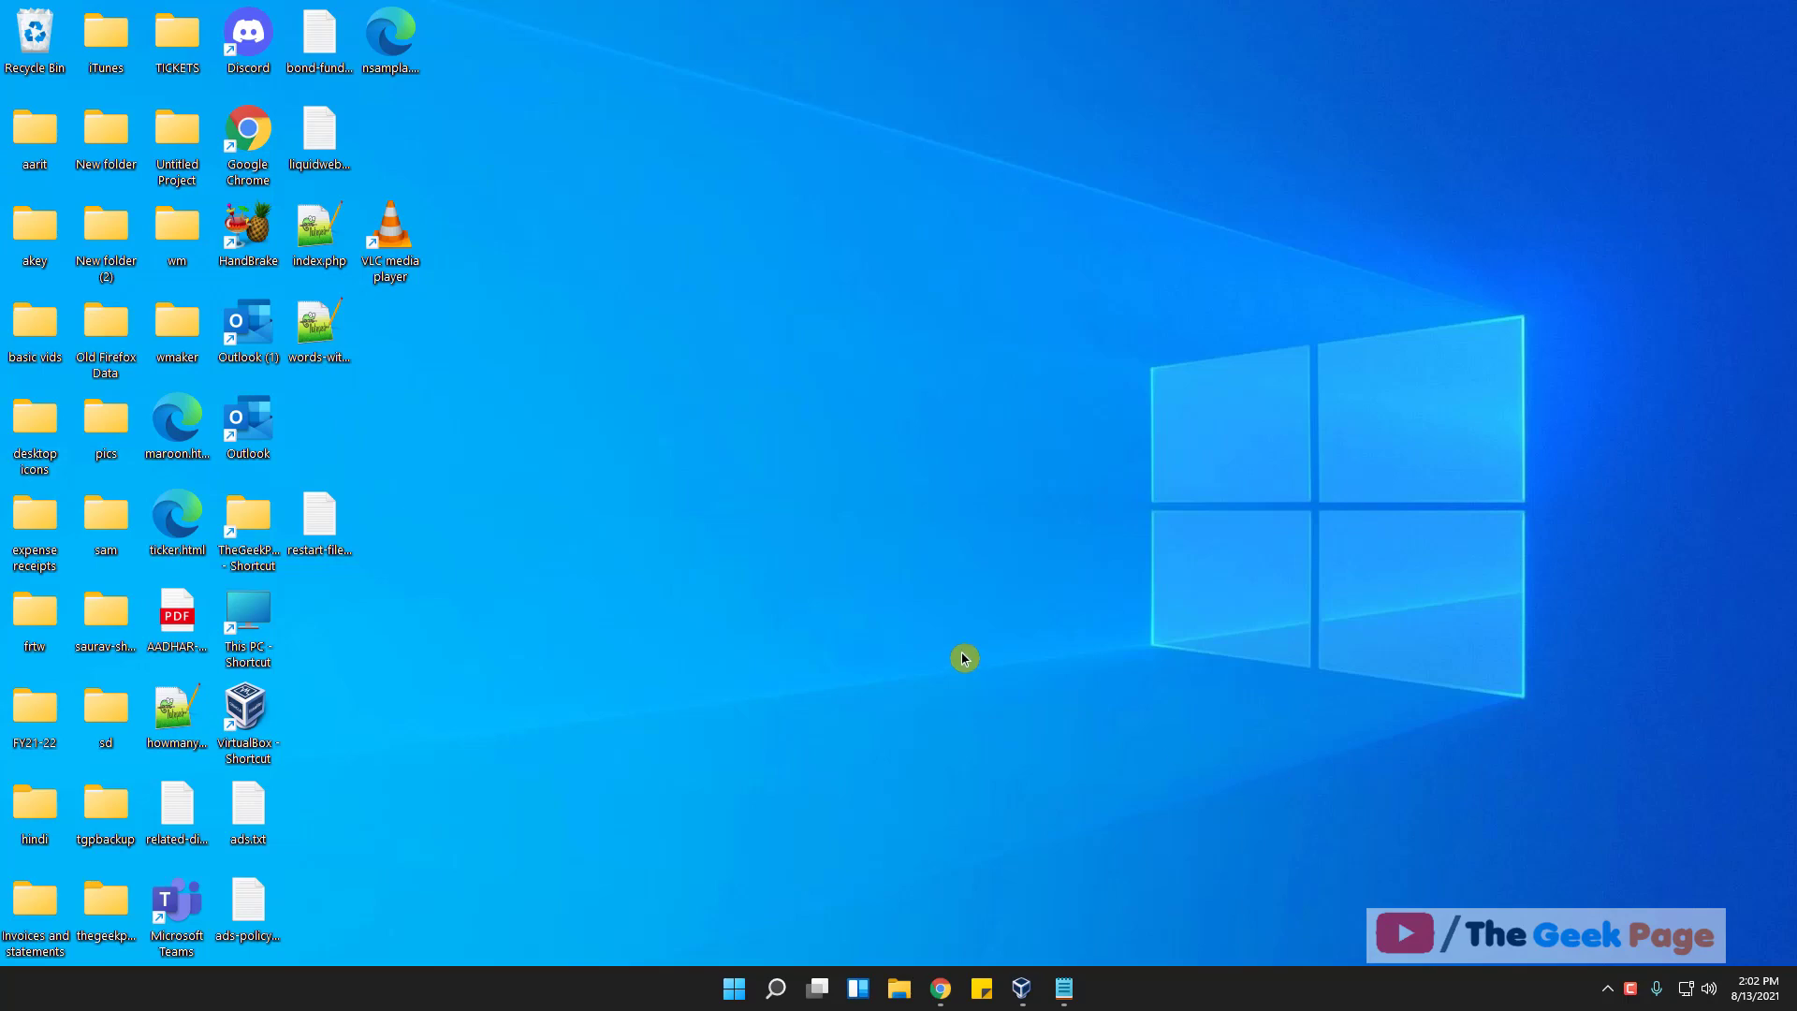
# Search for powercfg.cpl from the taskbar to reach Power Options.
pyautogui.click(775, 988)
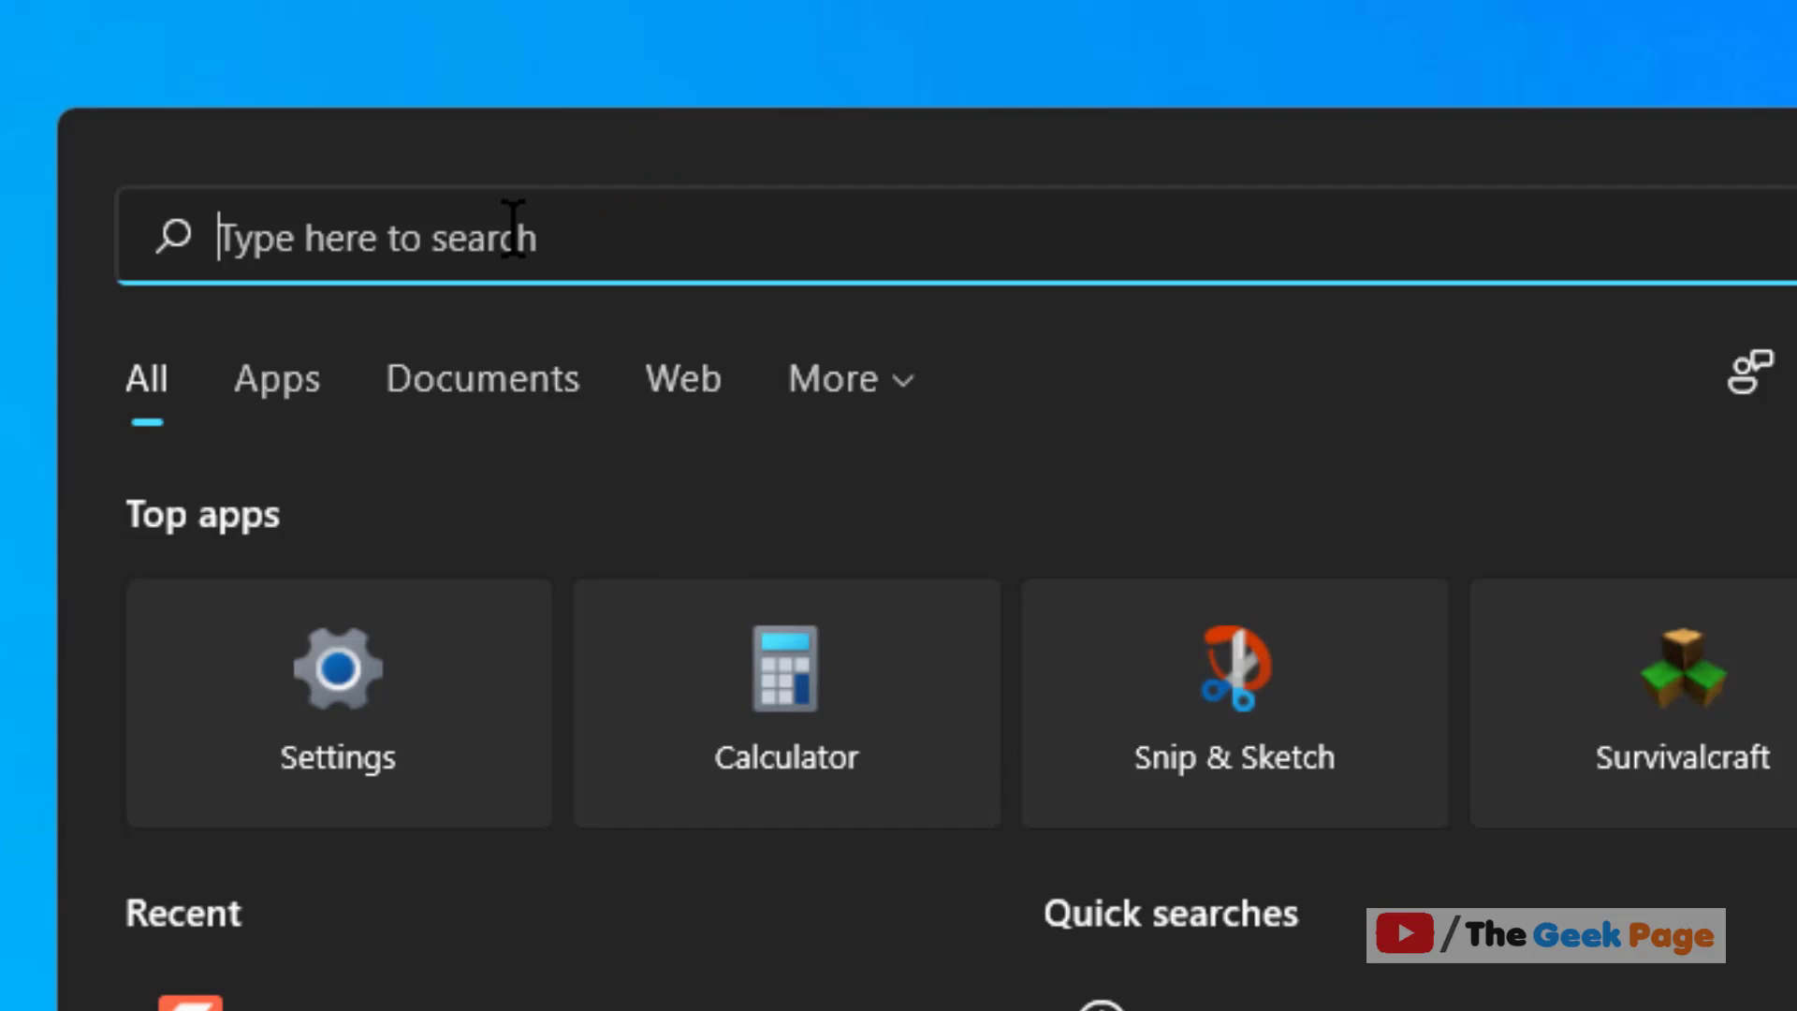
pyautogui.write('powercfg')
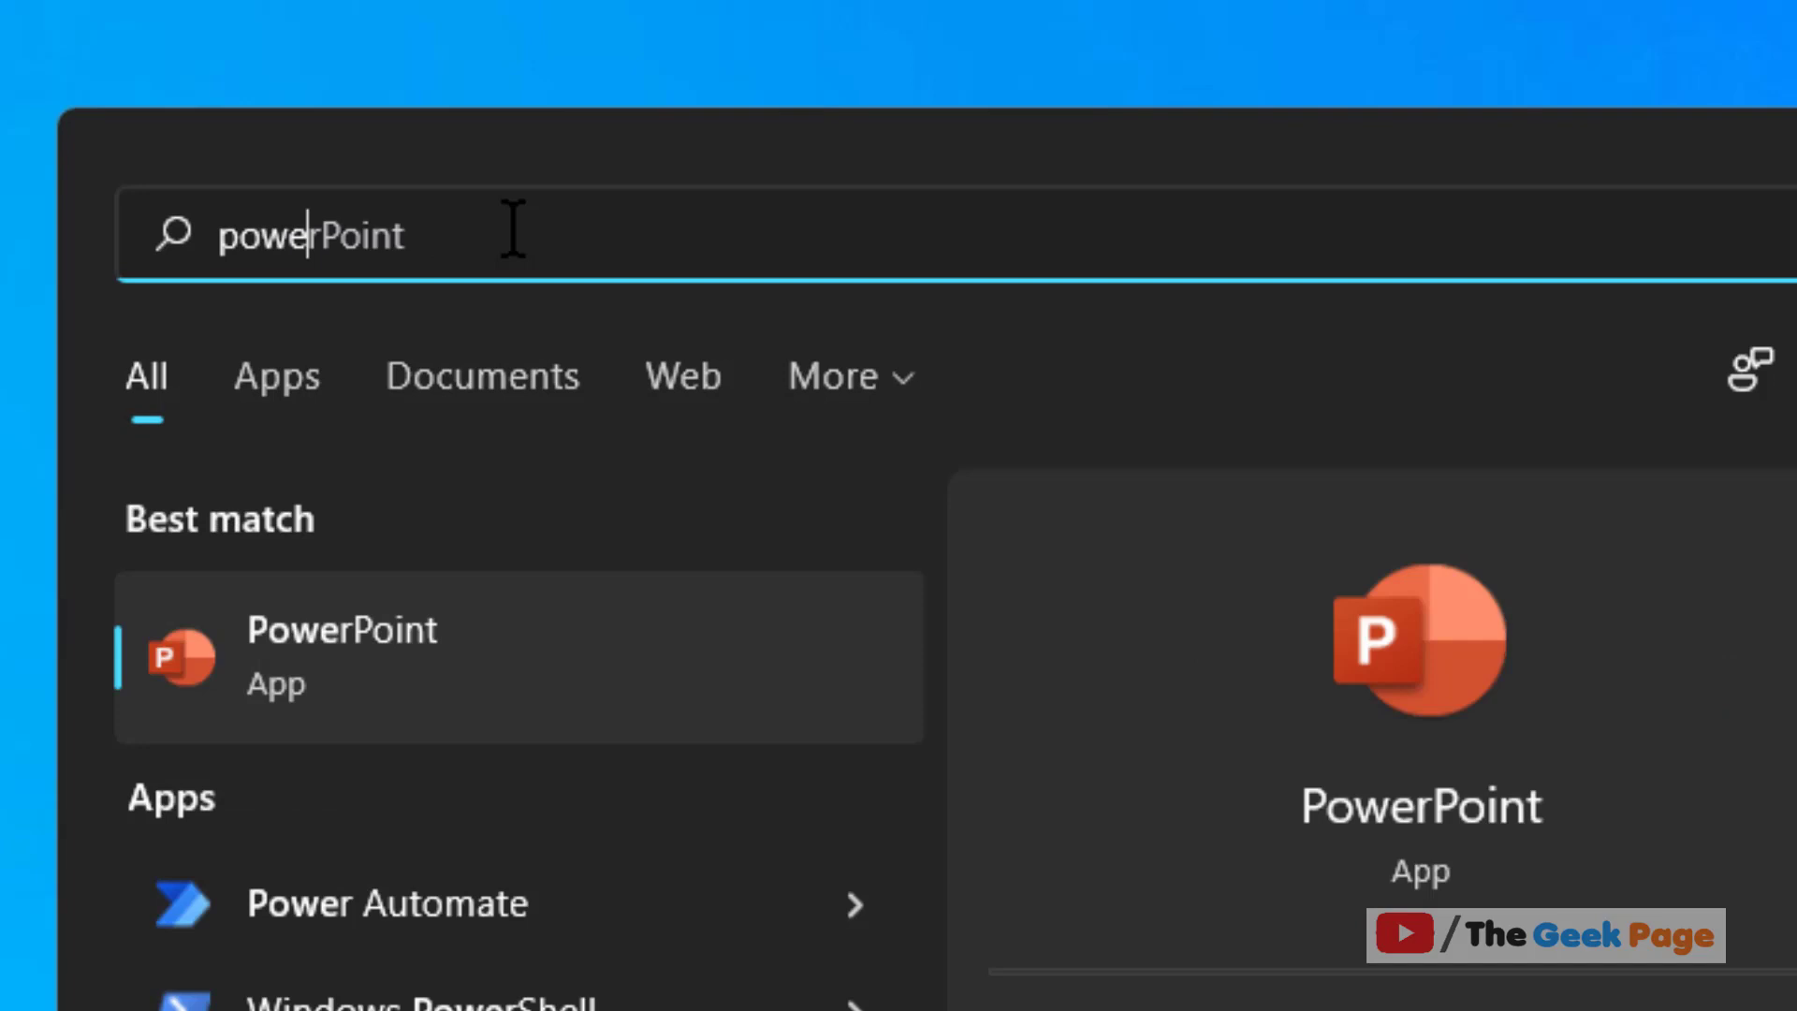
pyautogui.write('.cpl')
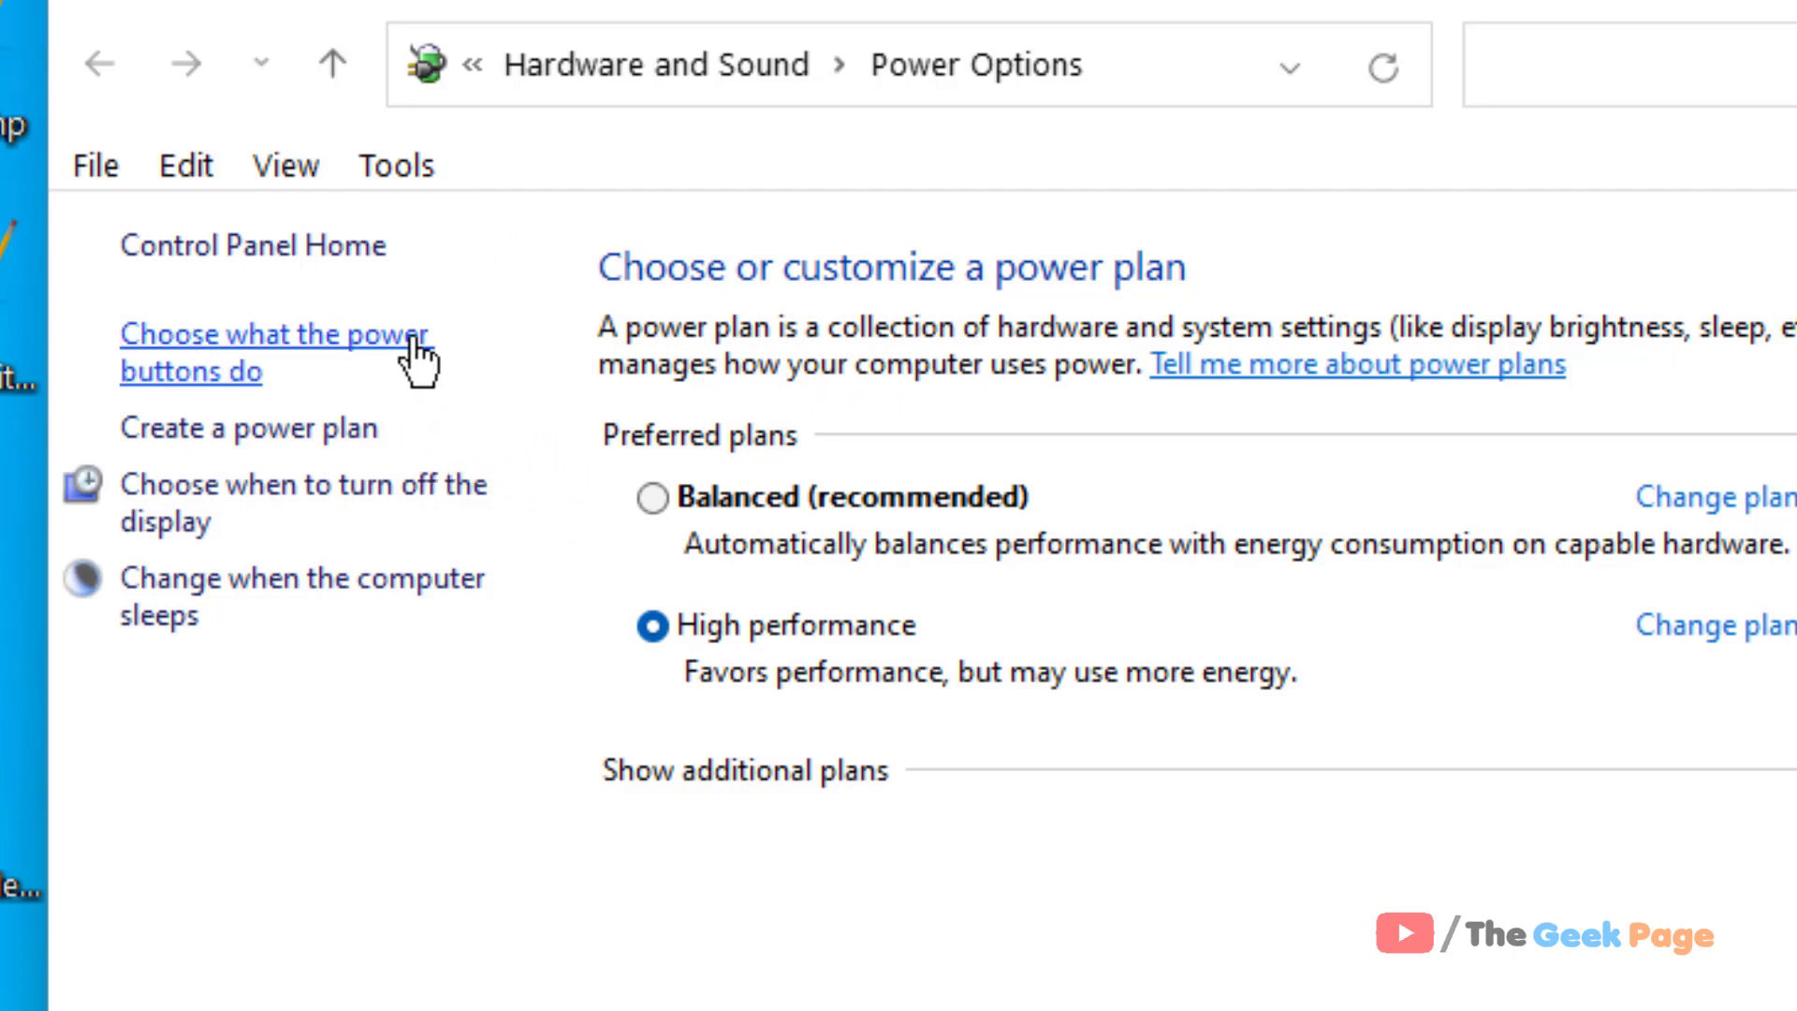
# Uncheck 'Turn on fast startup' in the power button settings and save the change.
pyautogui.click(420, 360)
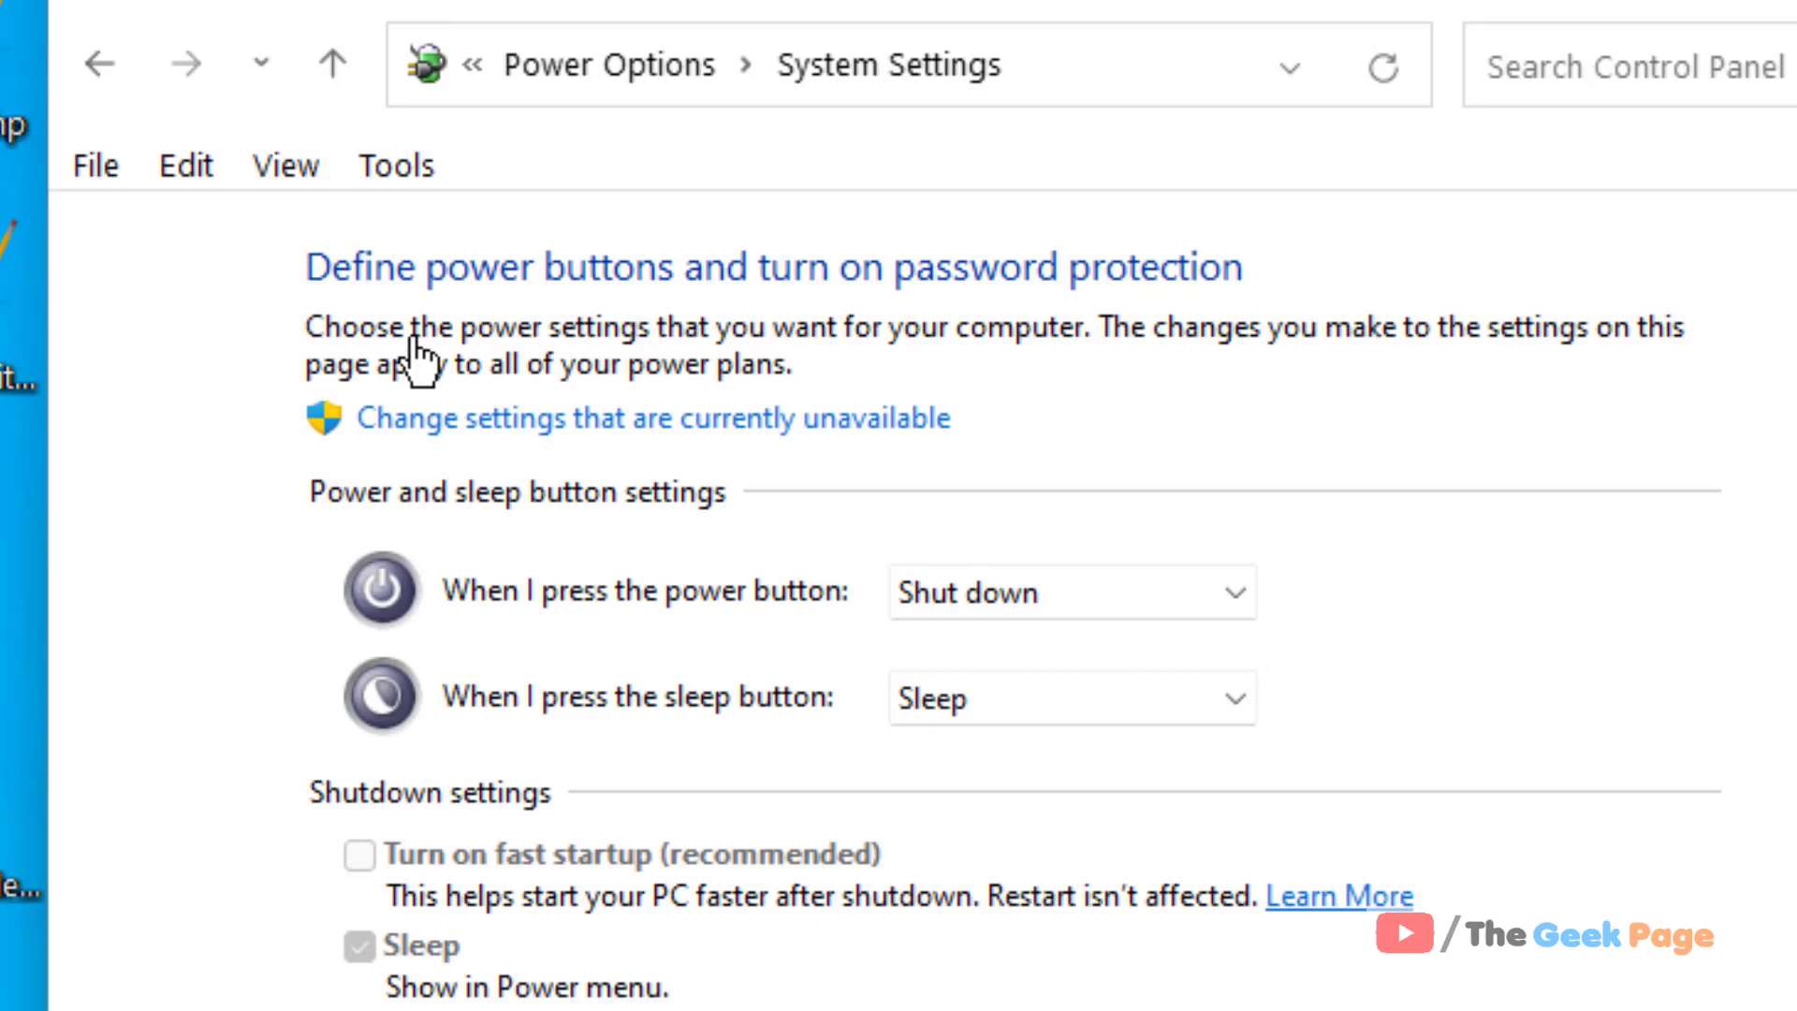
pyautogui.click(350, 425)
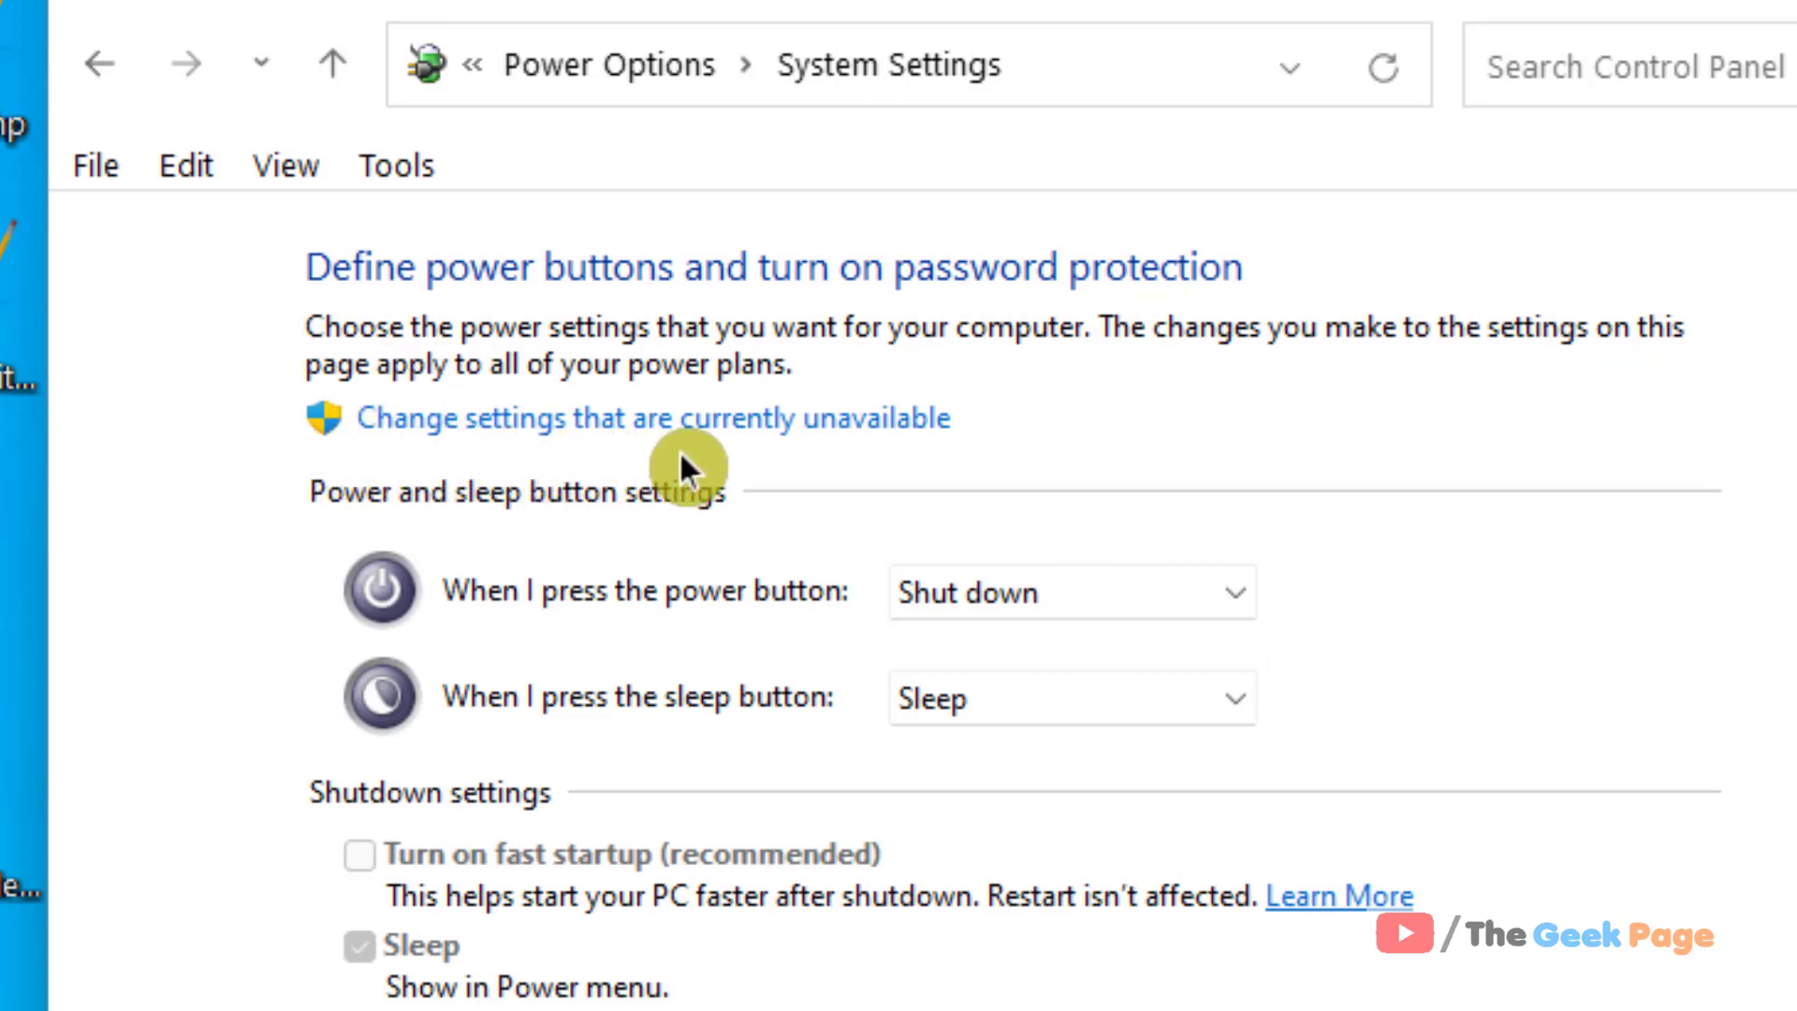
pyautogui.click(924, 432)
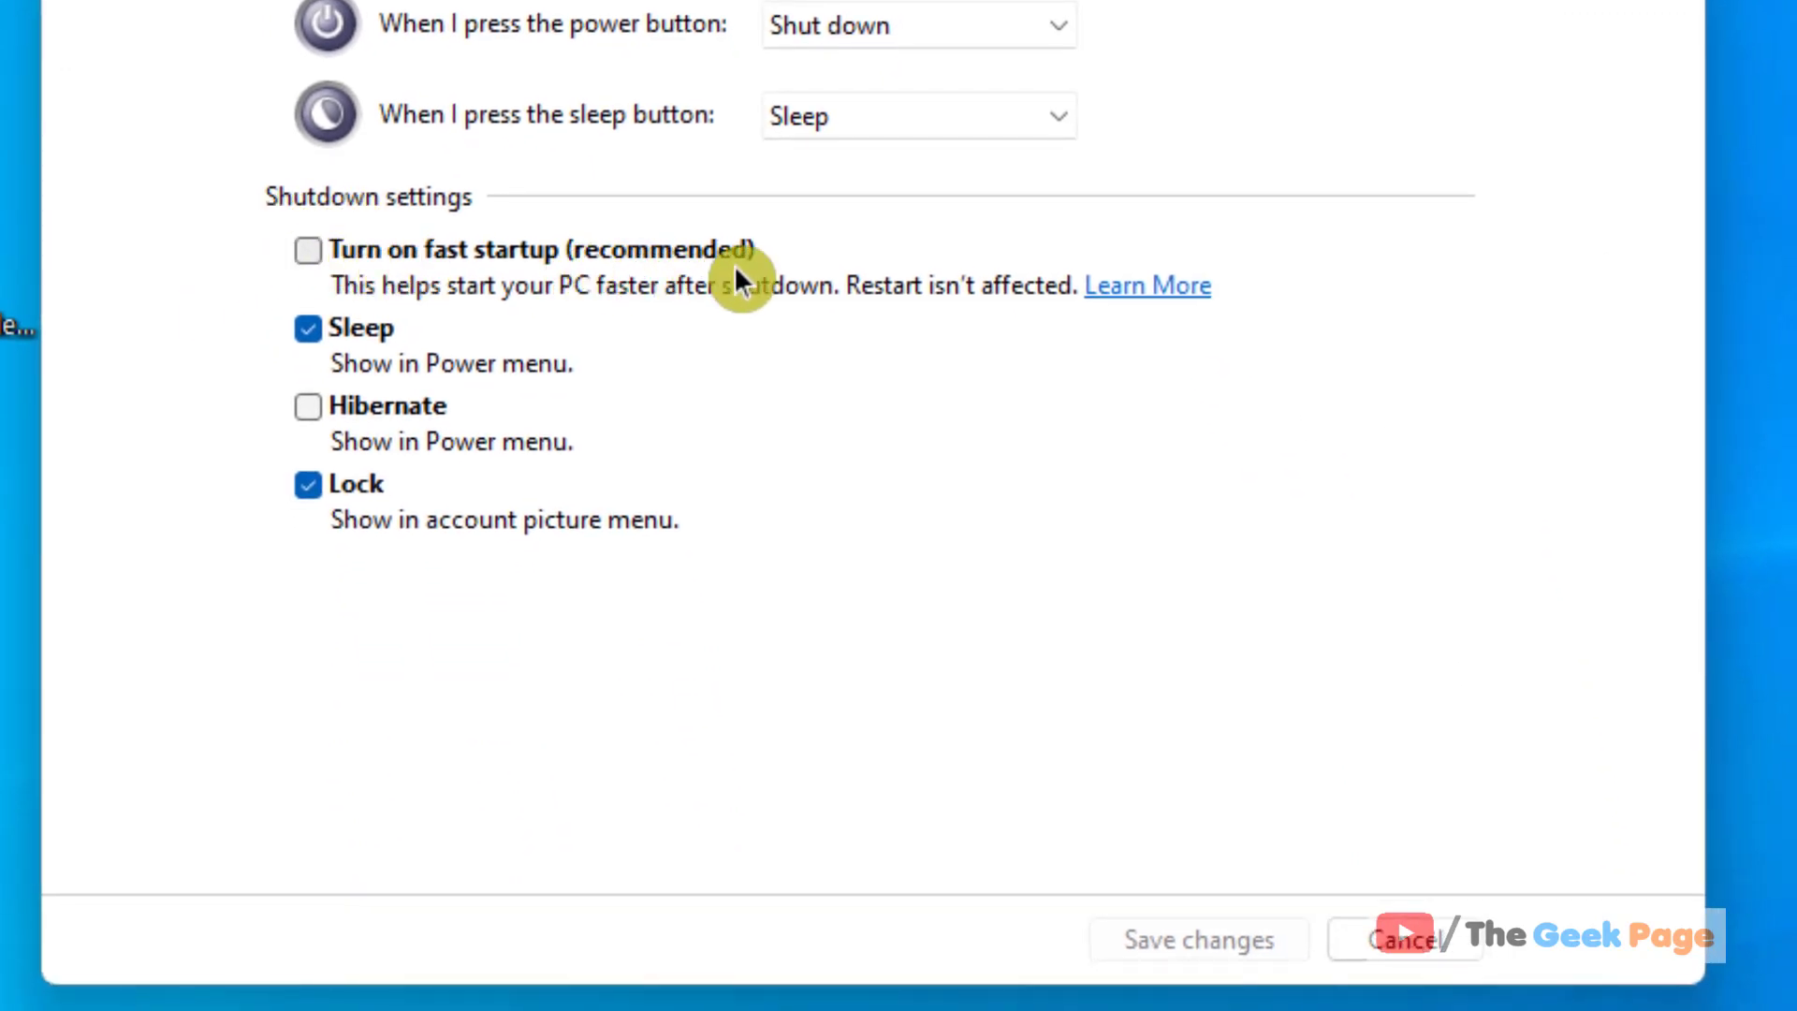
pyautogui.click(313, 265)
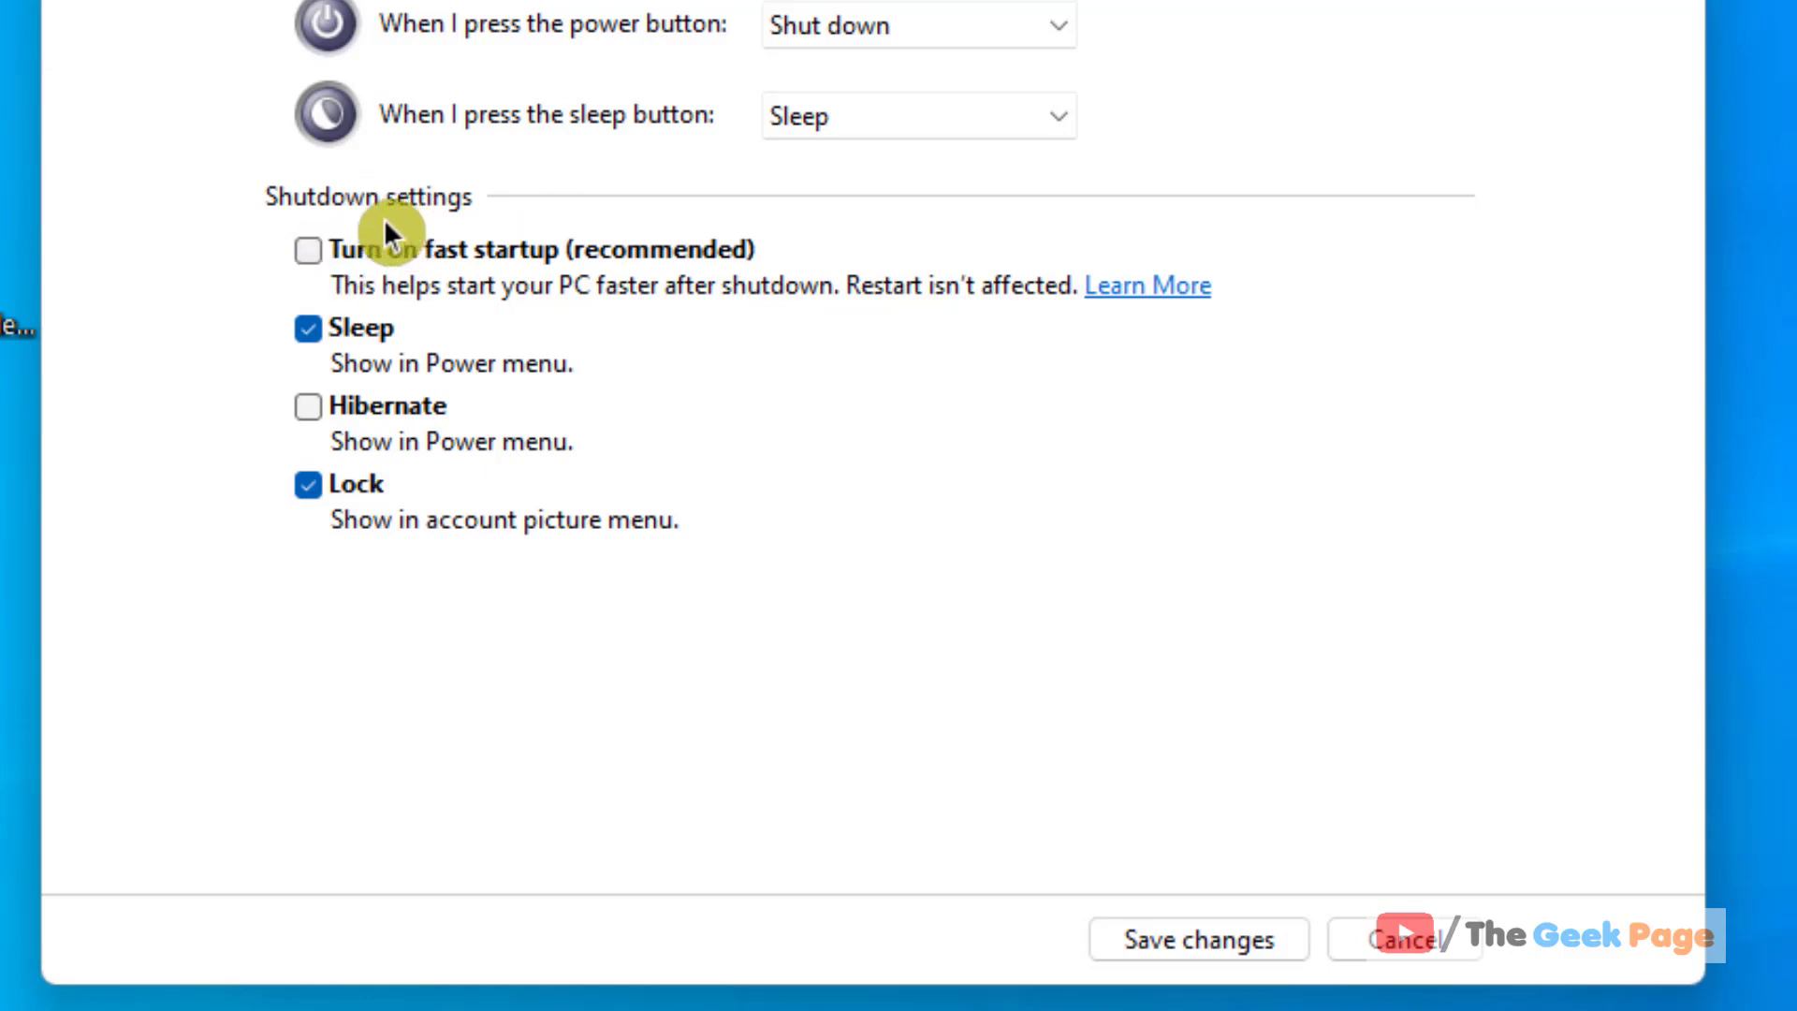
pyautogui.click(1162, 955)
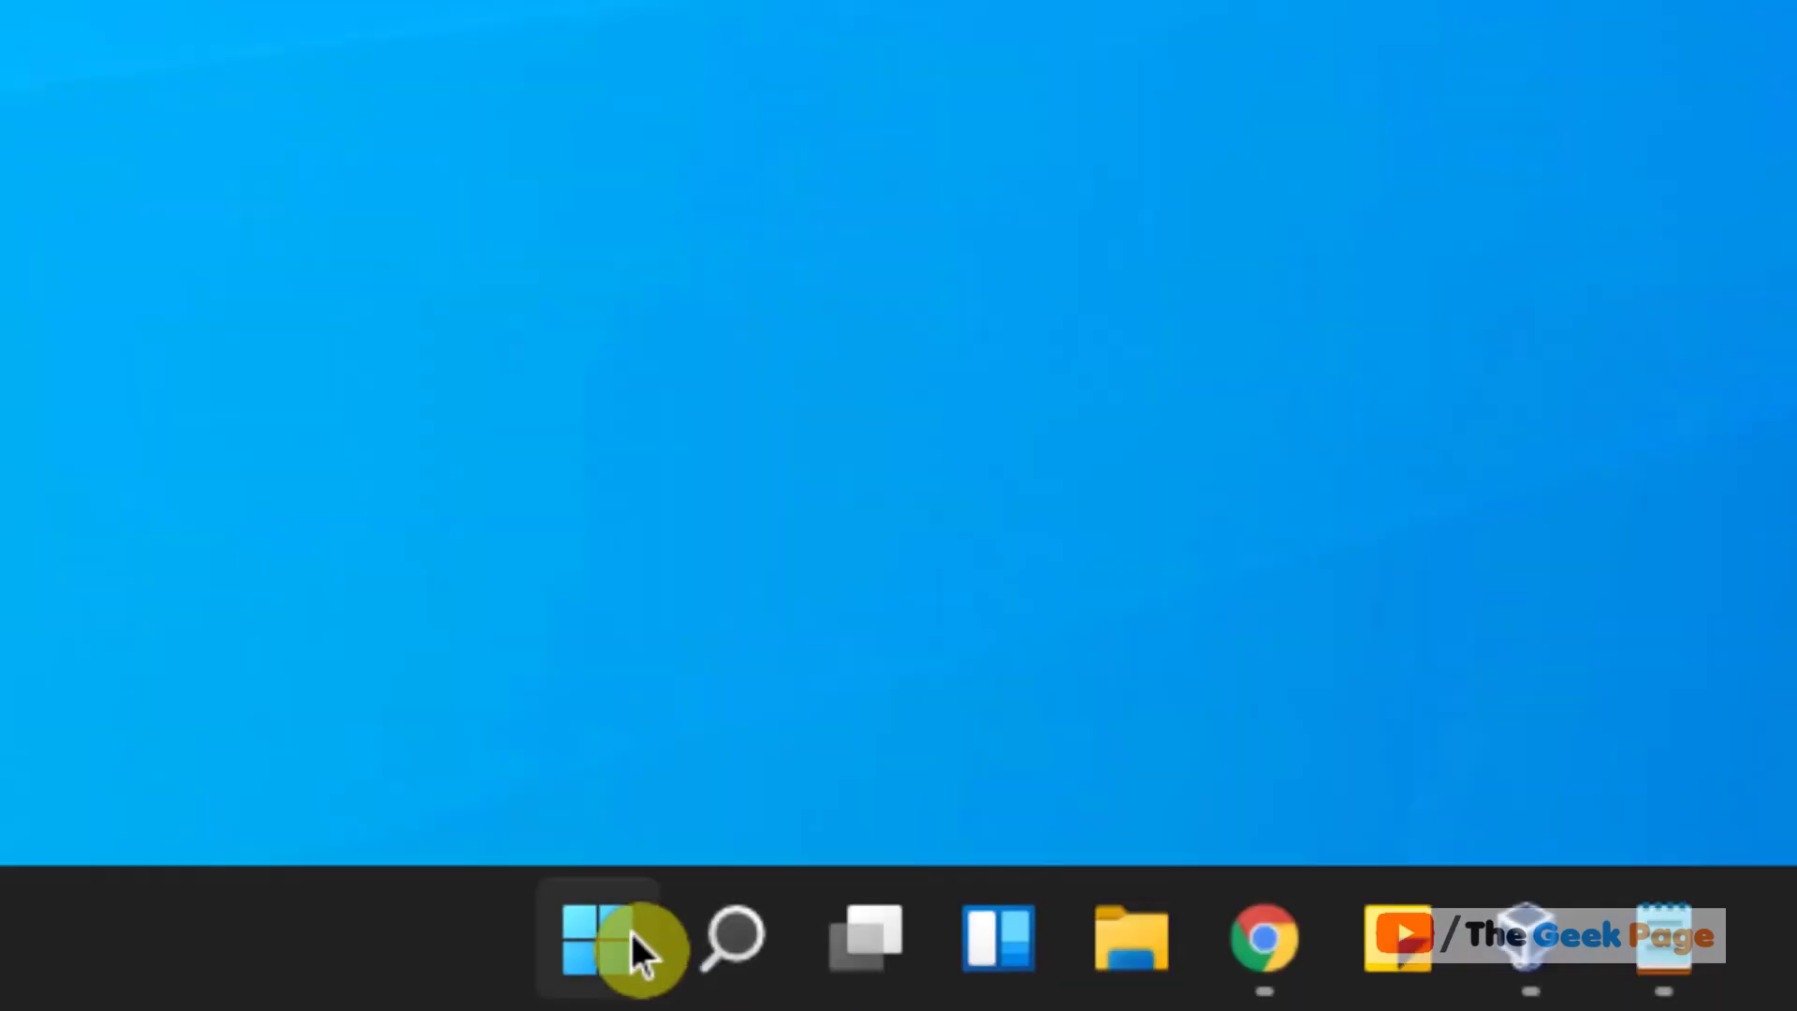
# Launch Task Manager from the Start right-click menu and show the Startup apps list.
pyautogui.rightClick(746, 988)
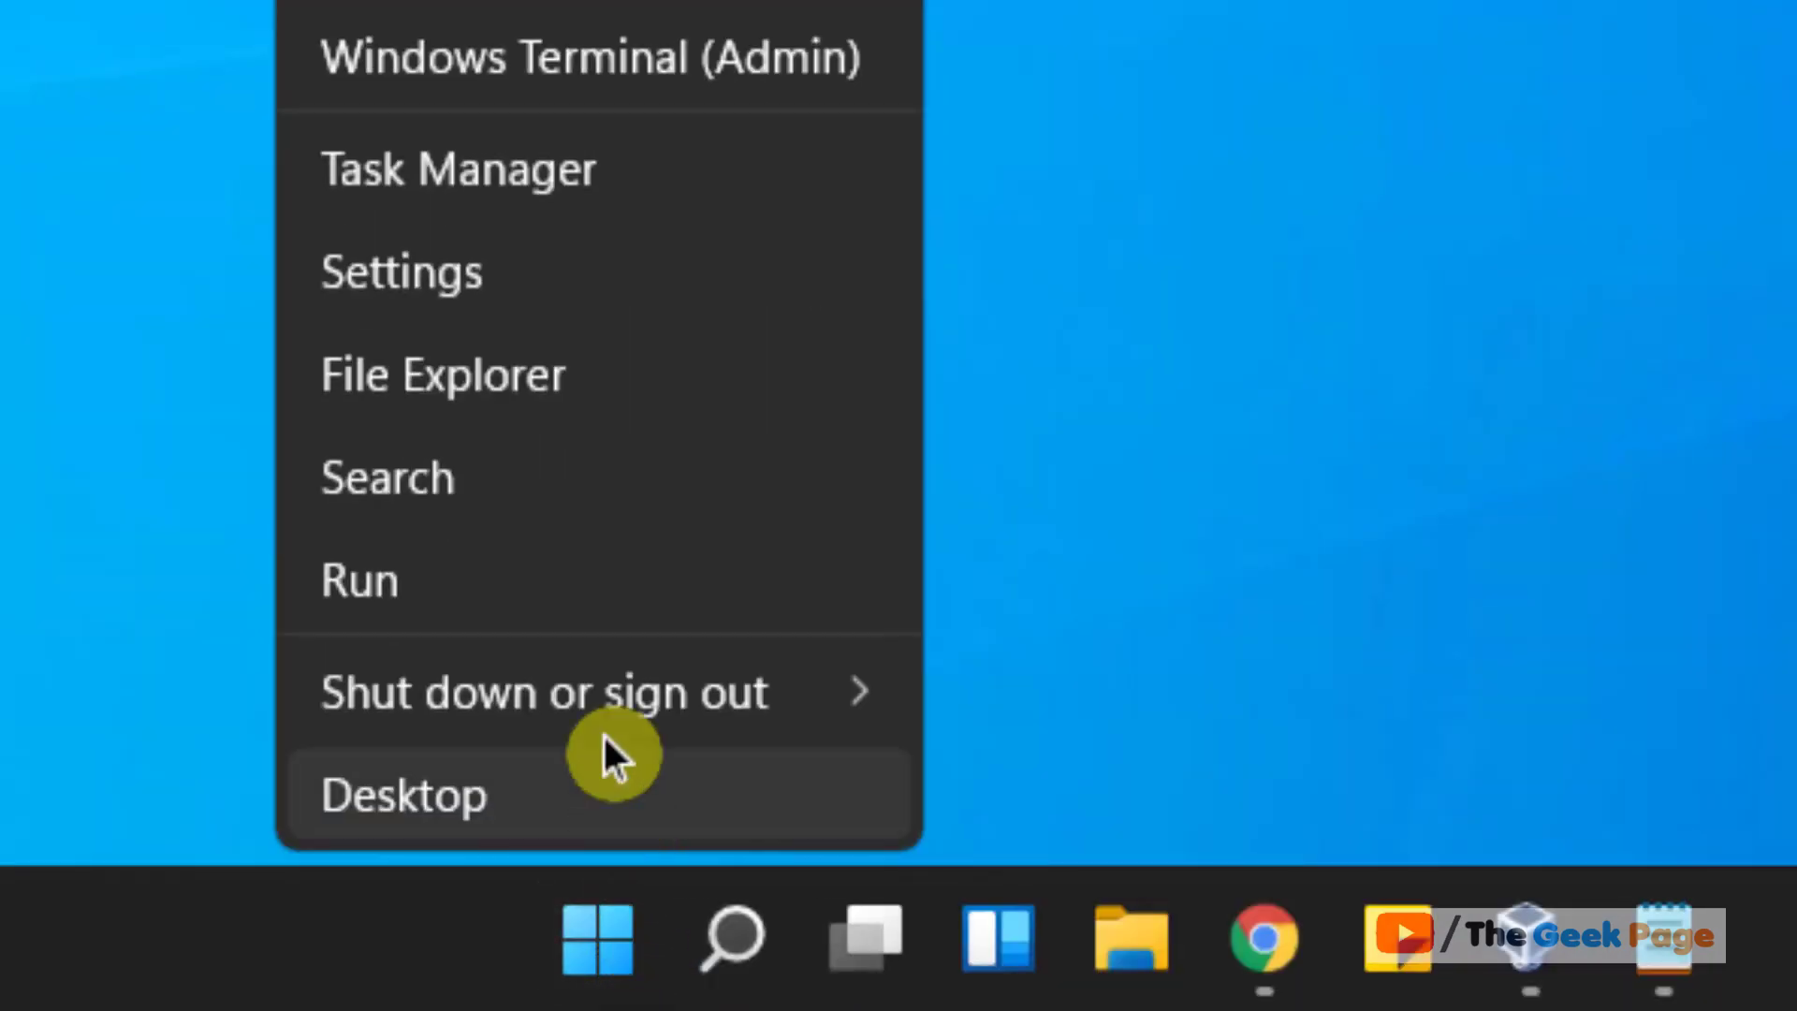
pyautogui.click(625, 178)
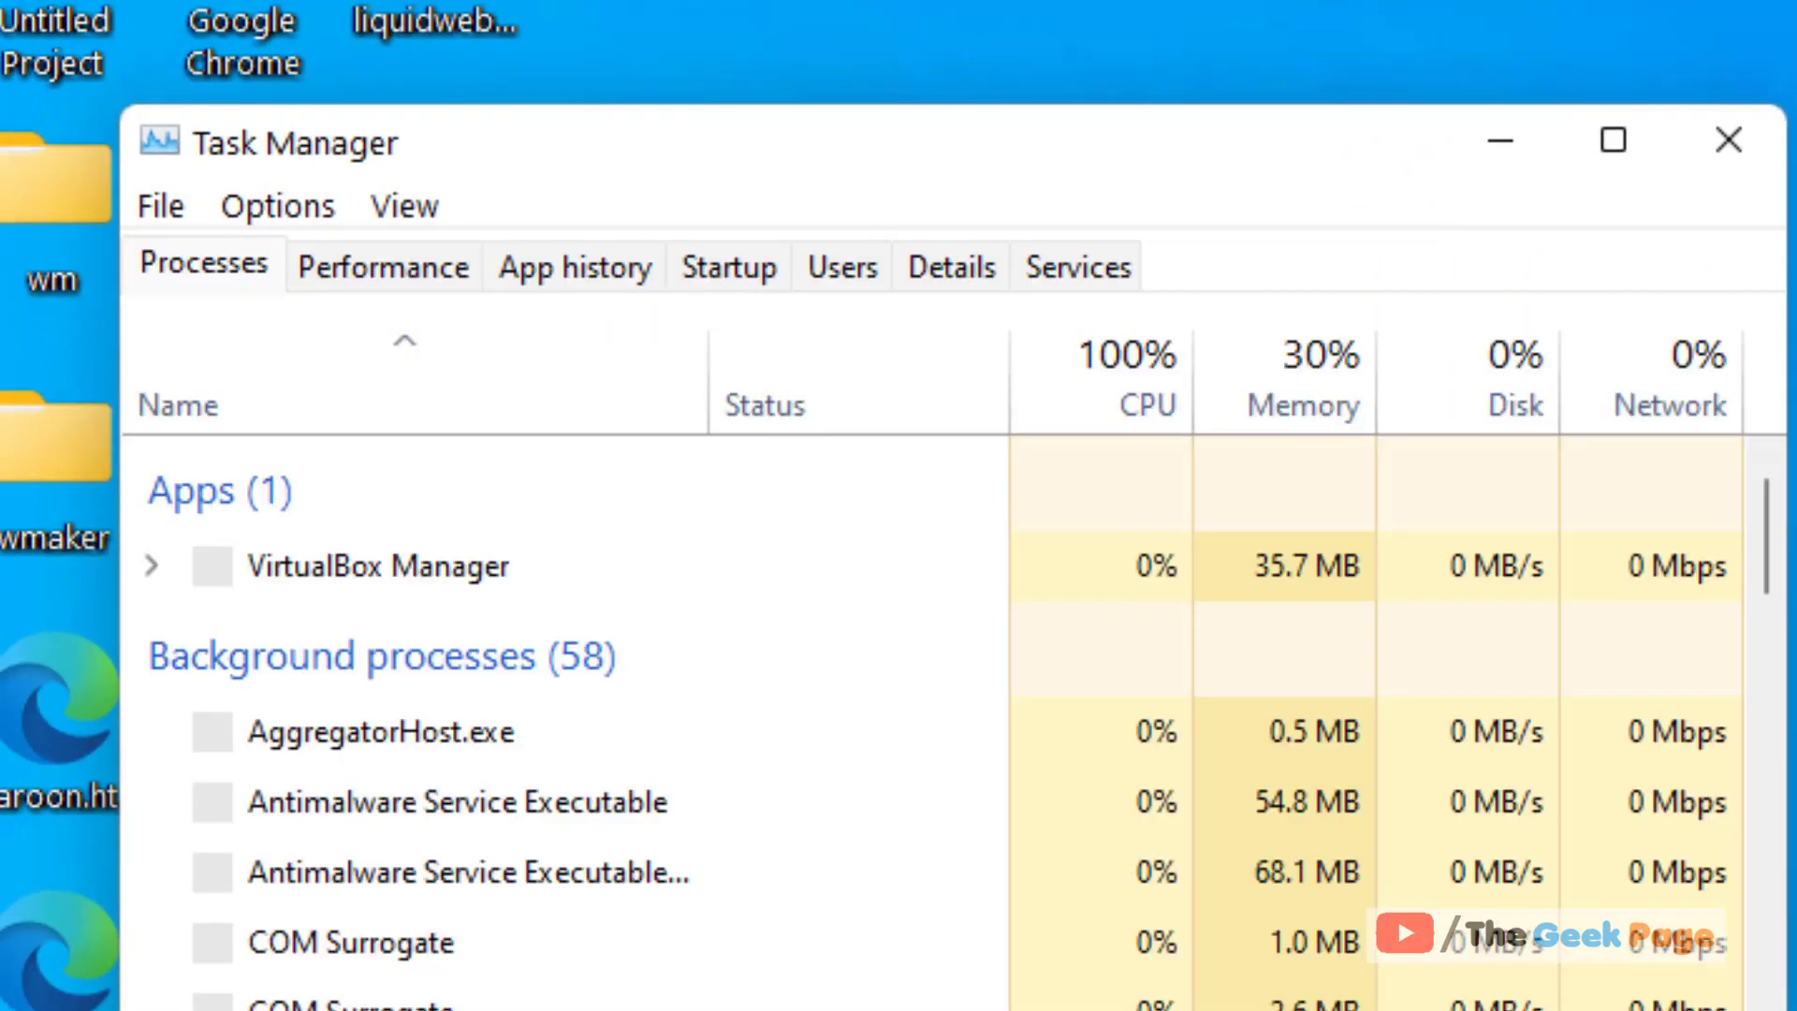
pyautogui.click(700, 240)
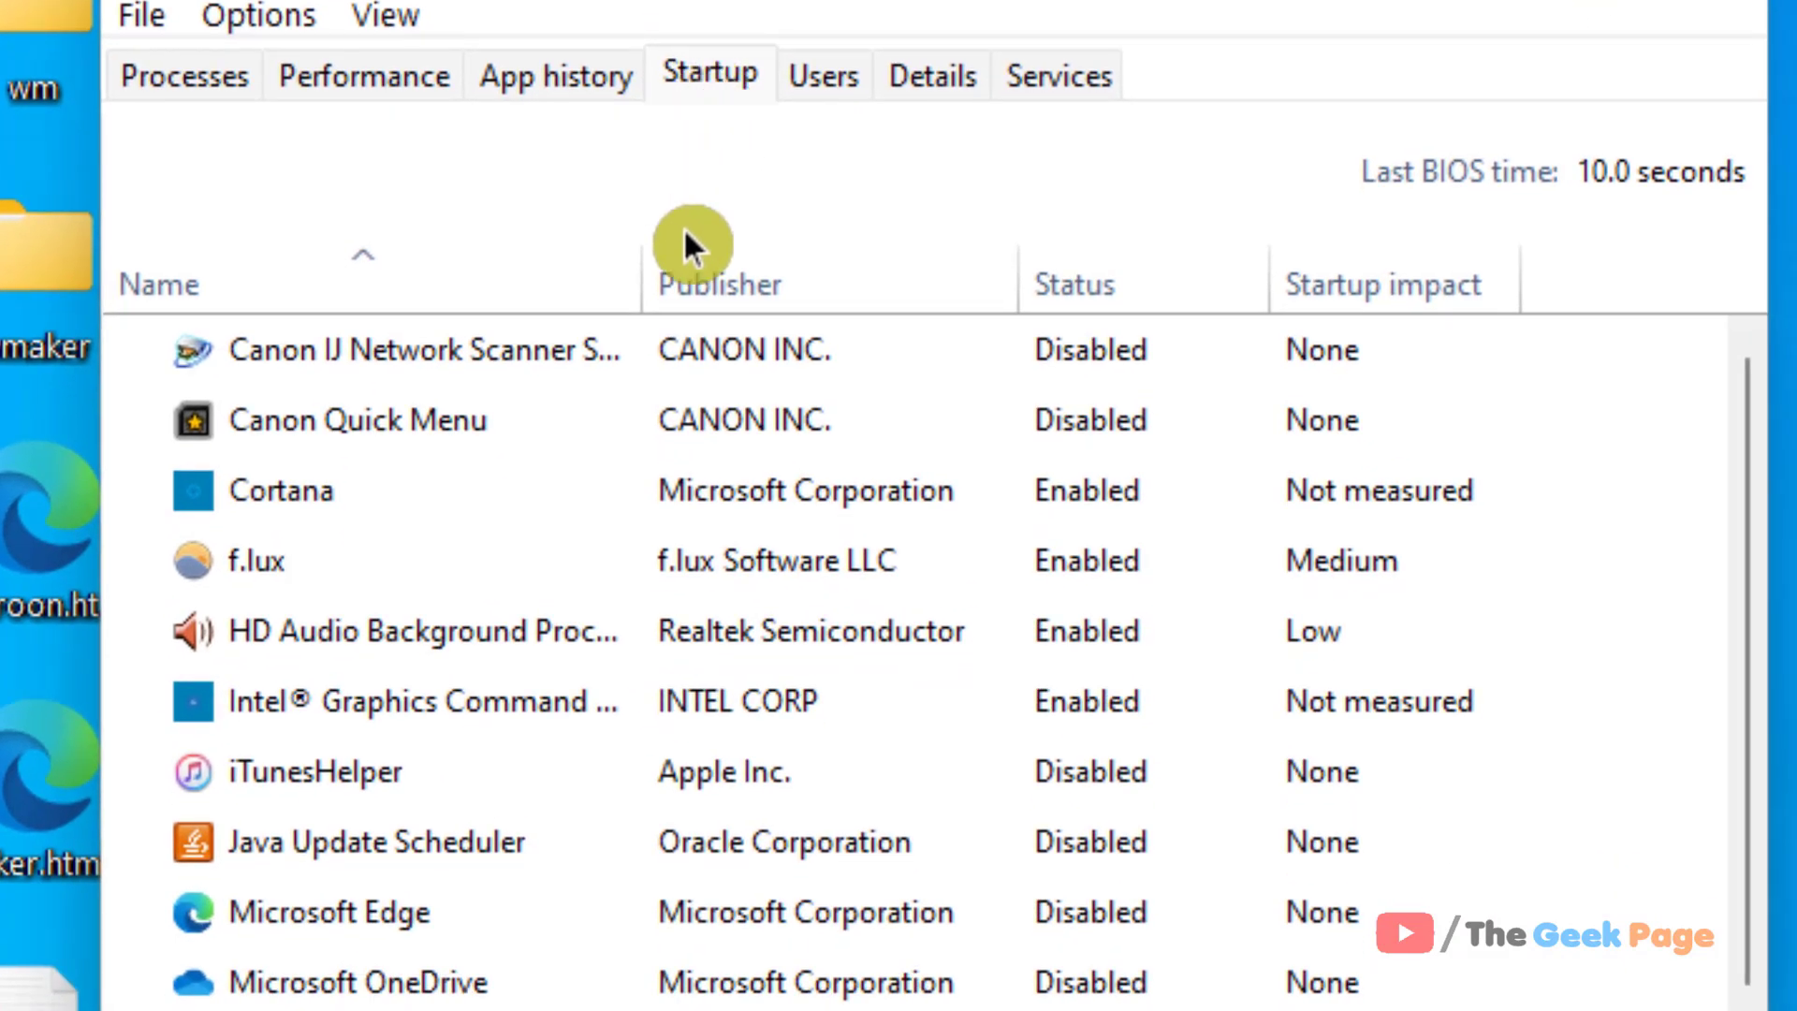
# Disable Cortana and Microsoft Teams as startup apps.
pyautogui.rightClick(299, 507)
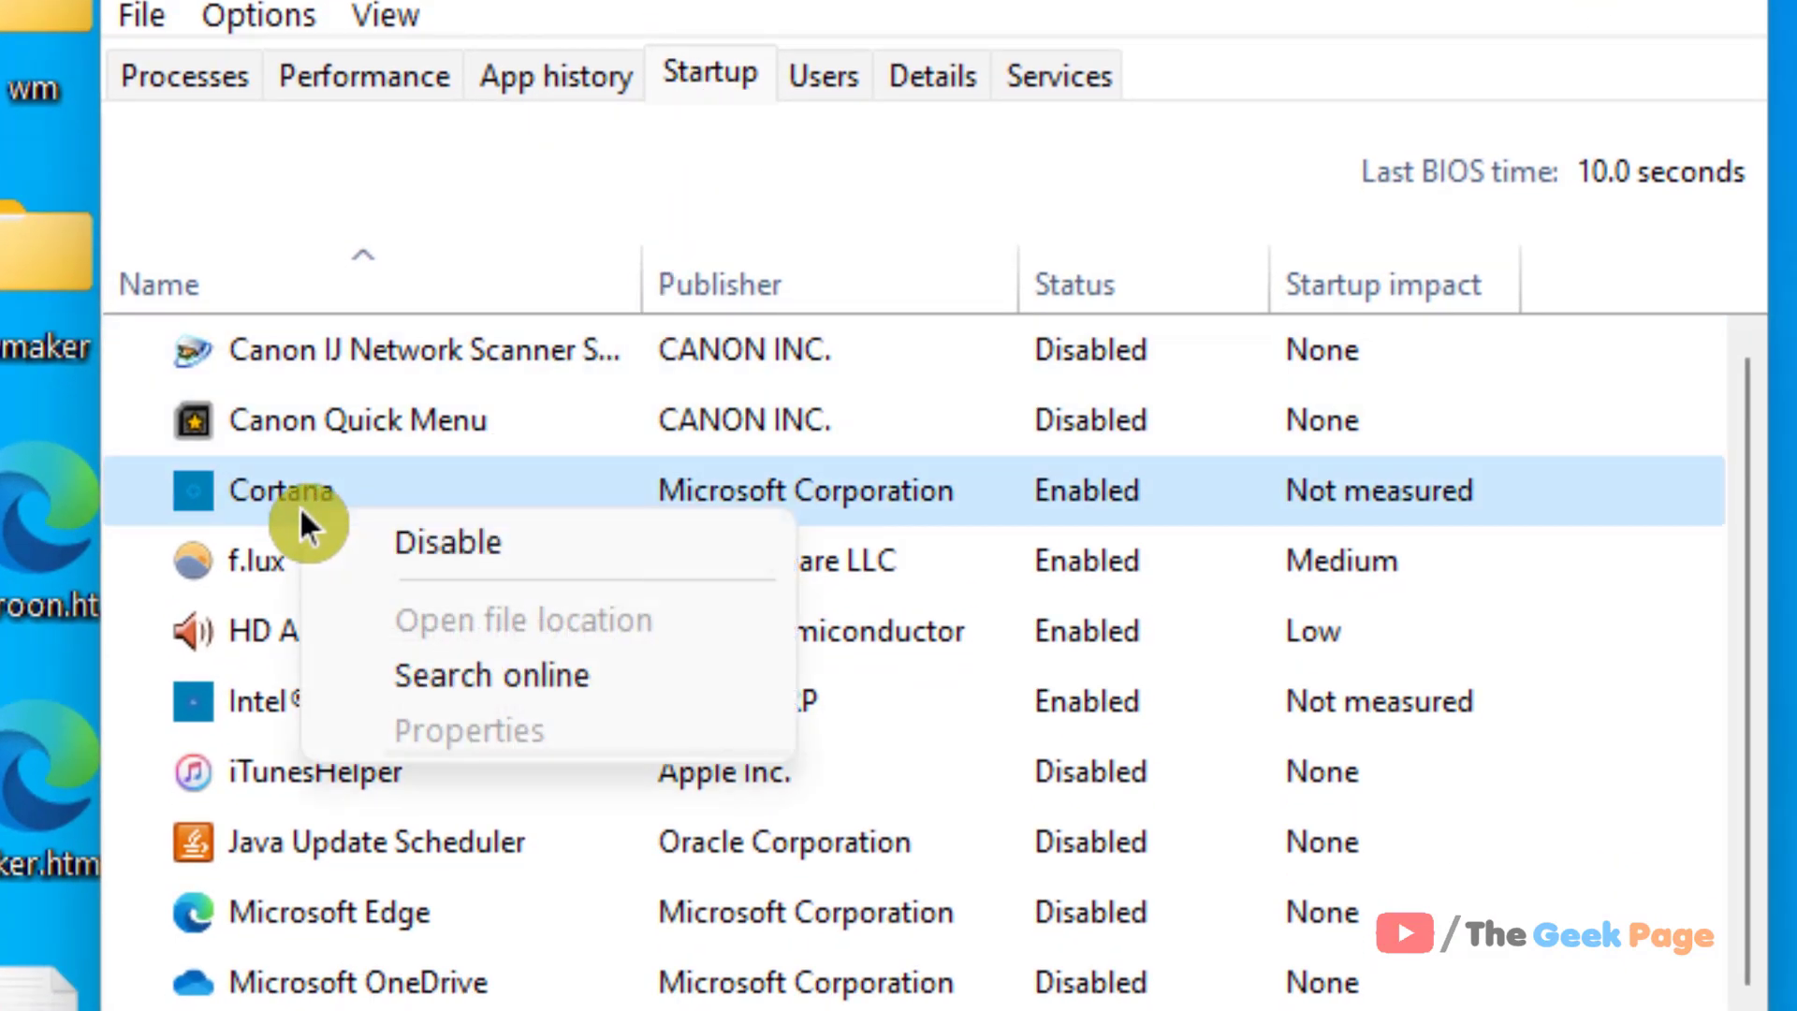
pyautogui.click(412, 541)
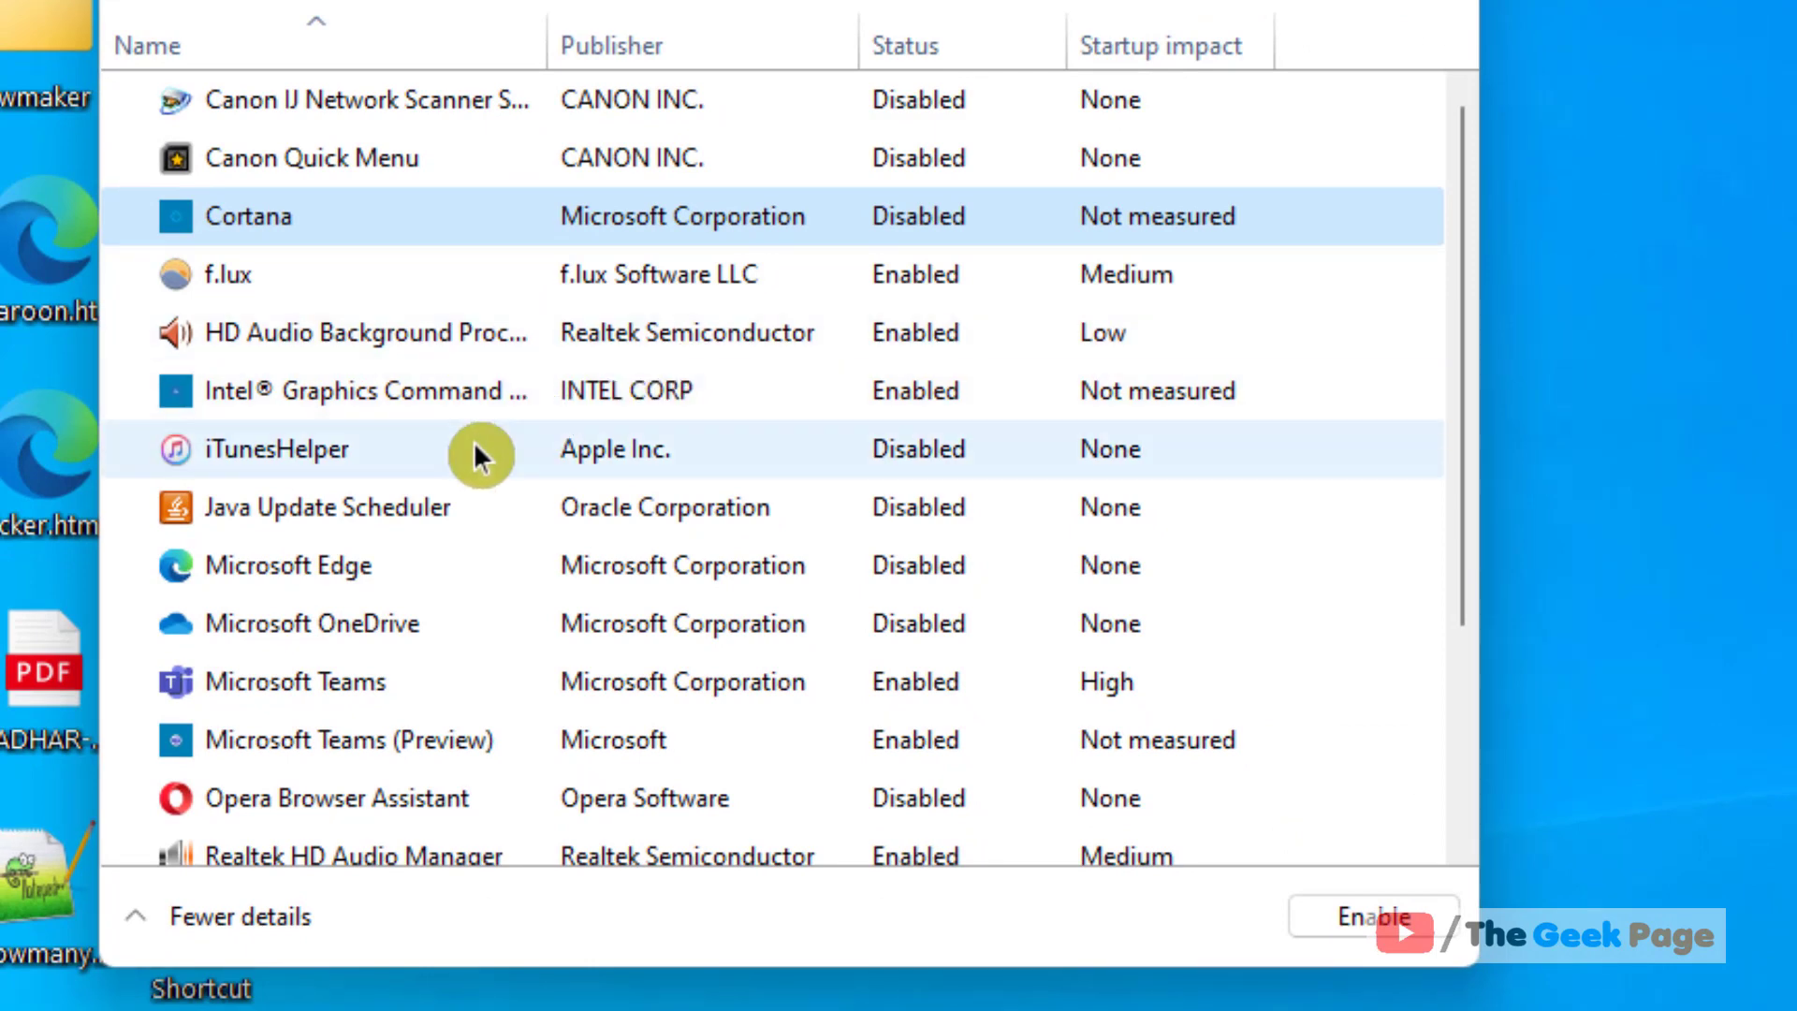
pyautogui.scroll(-1, 485, 548)
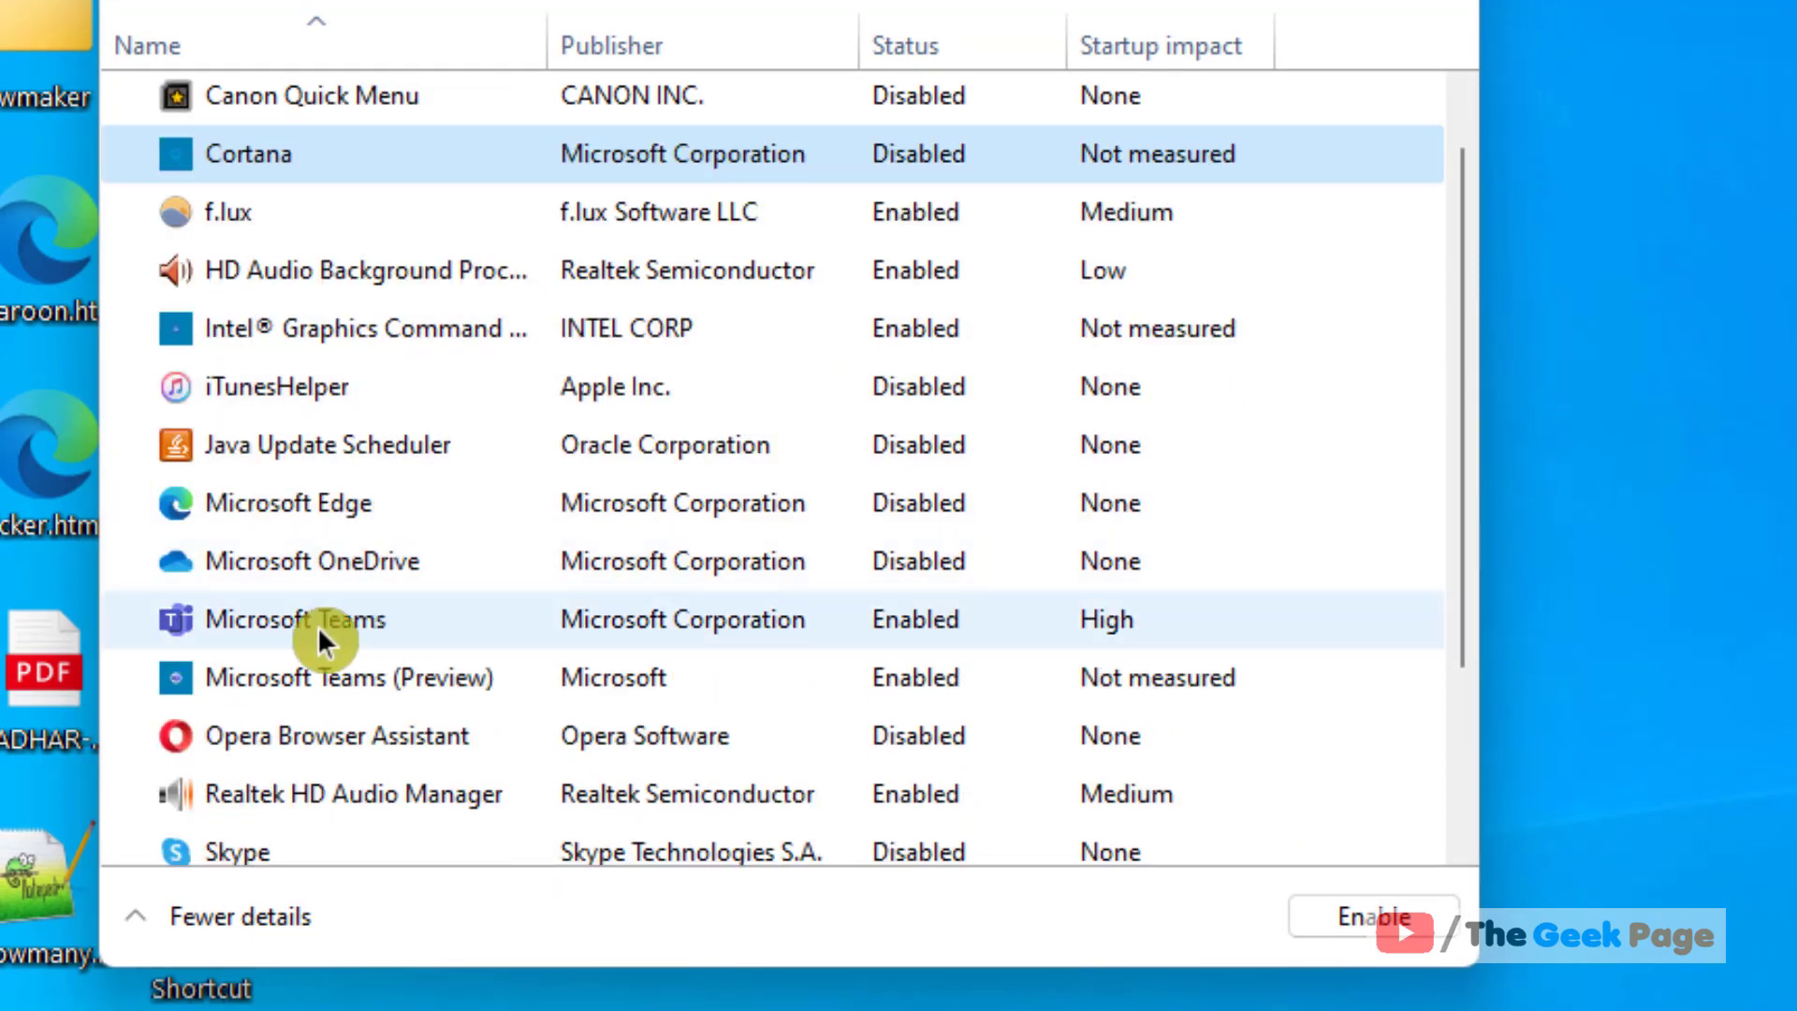
pyautogui.rightClick(361, 640)
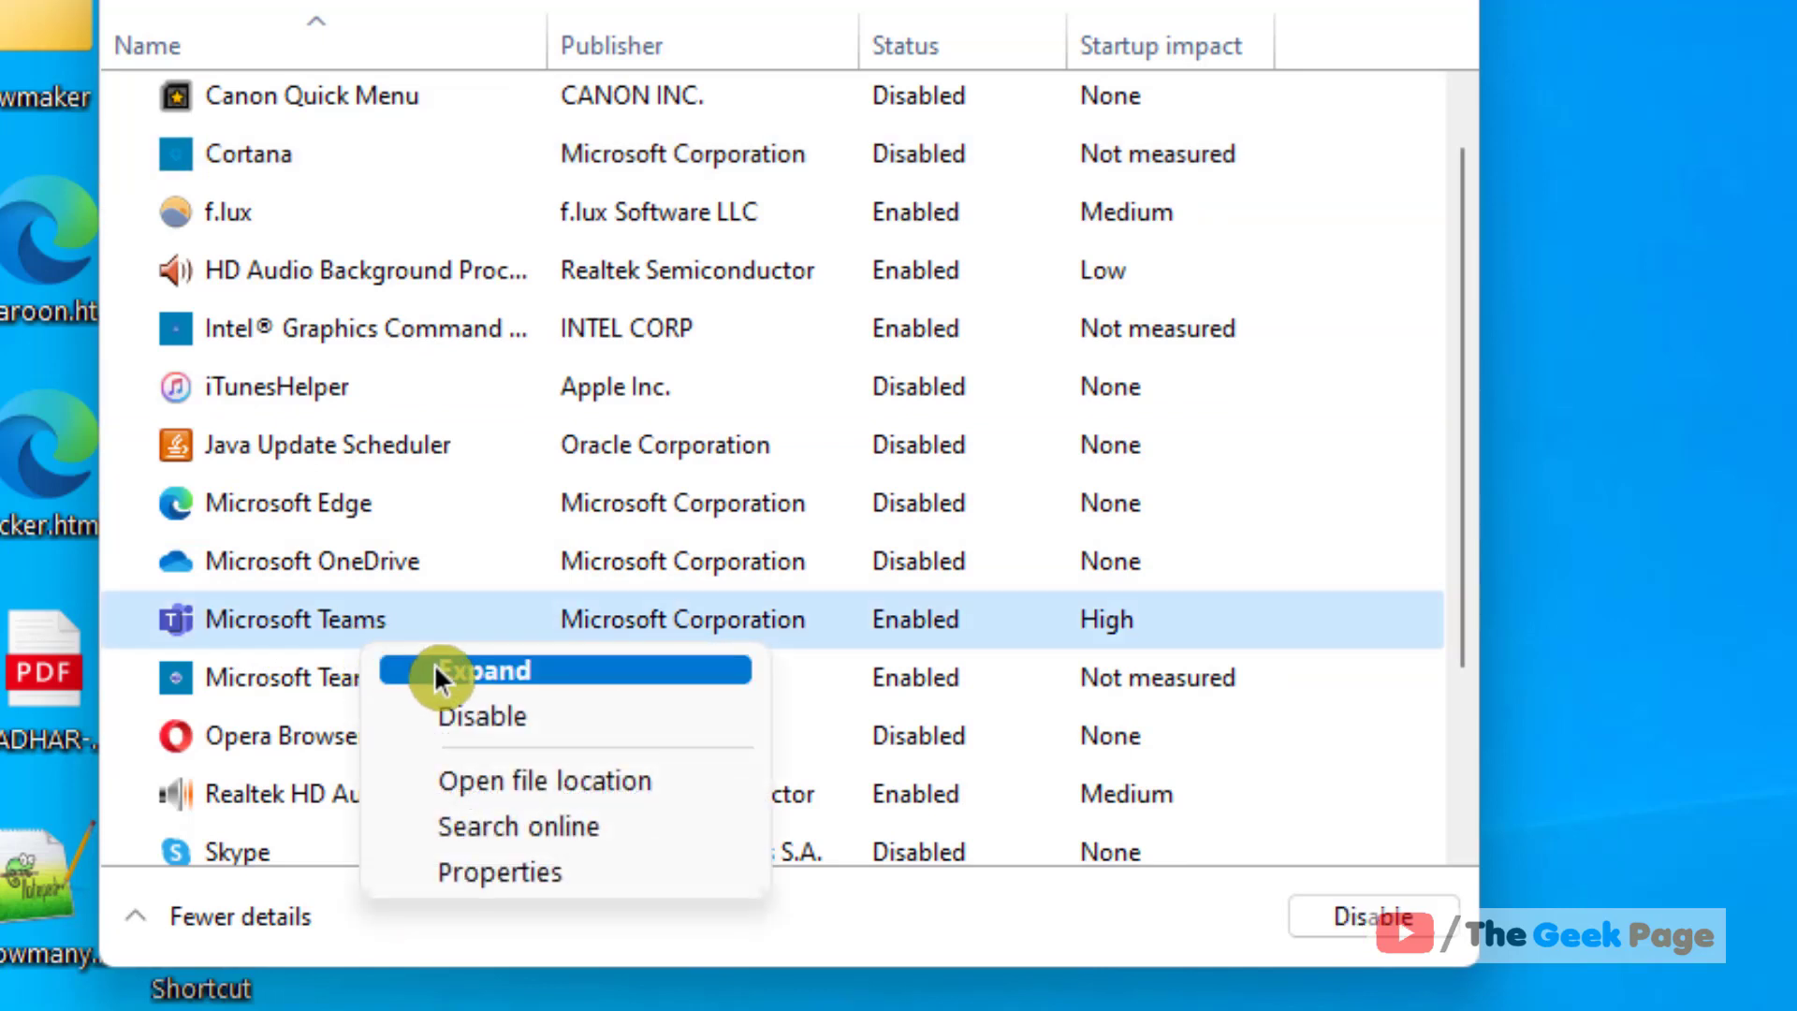
pyautogui.click(486, 711)
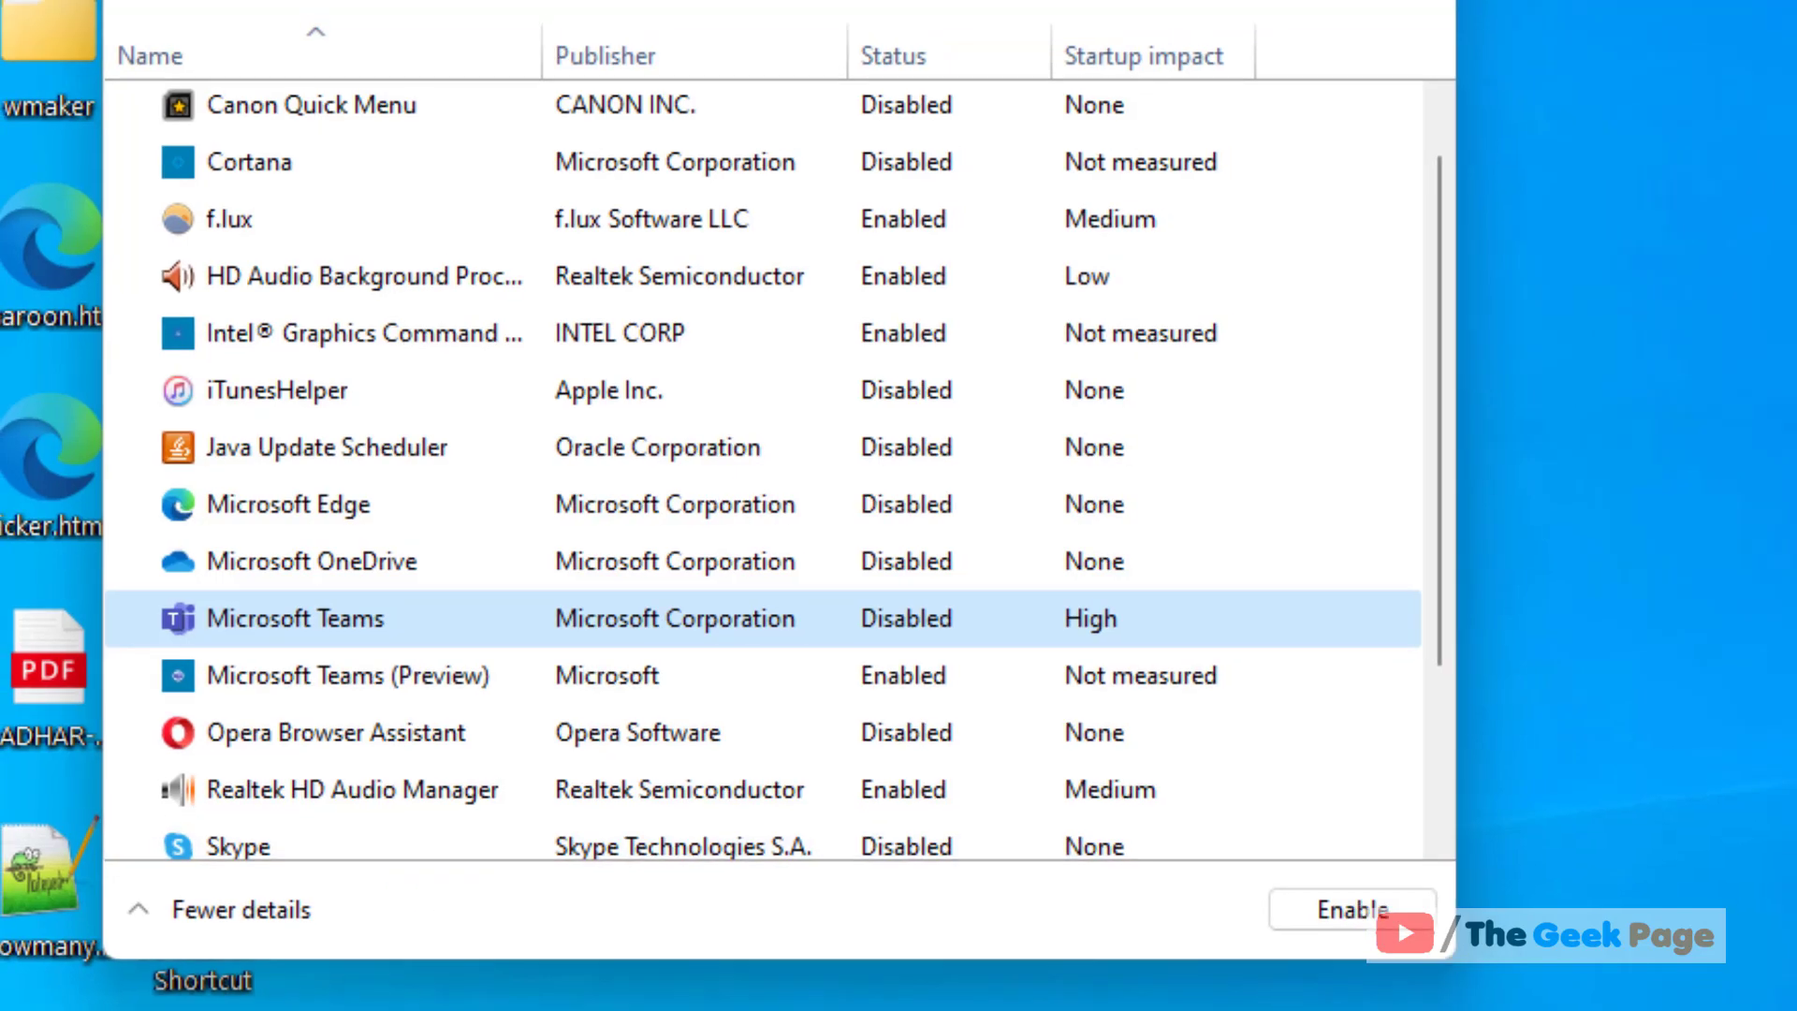
# Close Task Manager and run sysdm.cpl from Search to open System Properties.
pyautogui.click(962, 96)
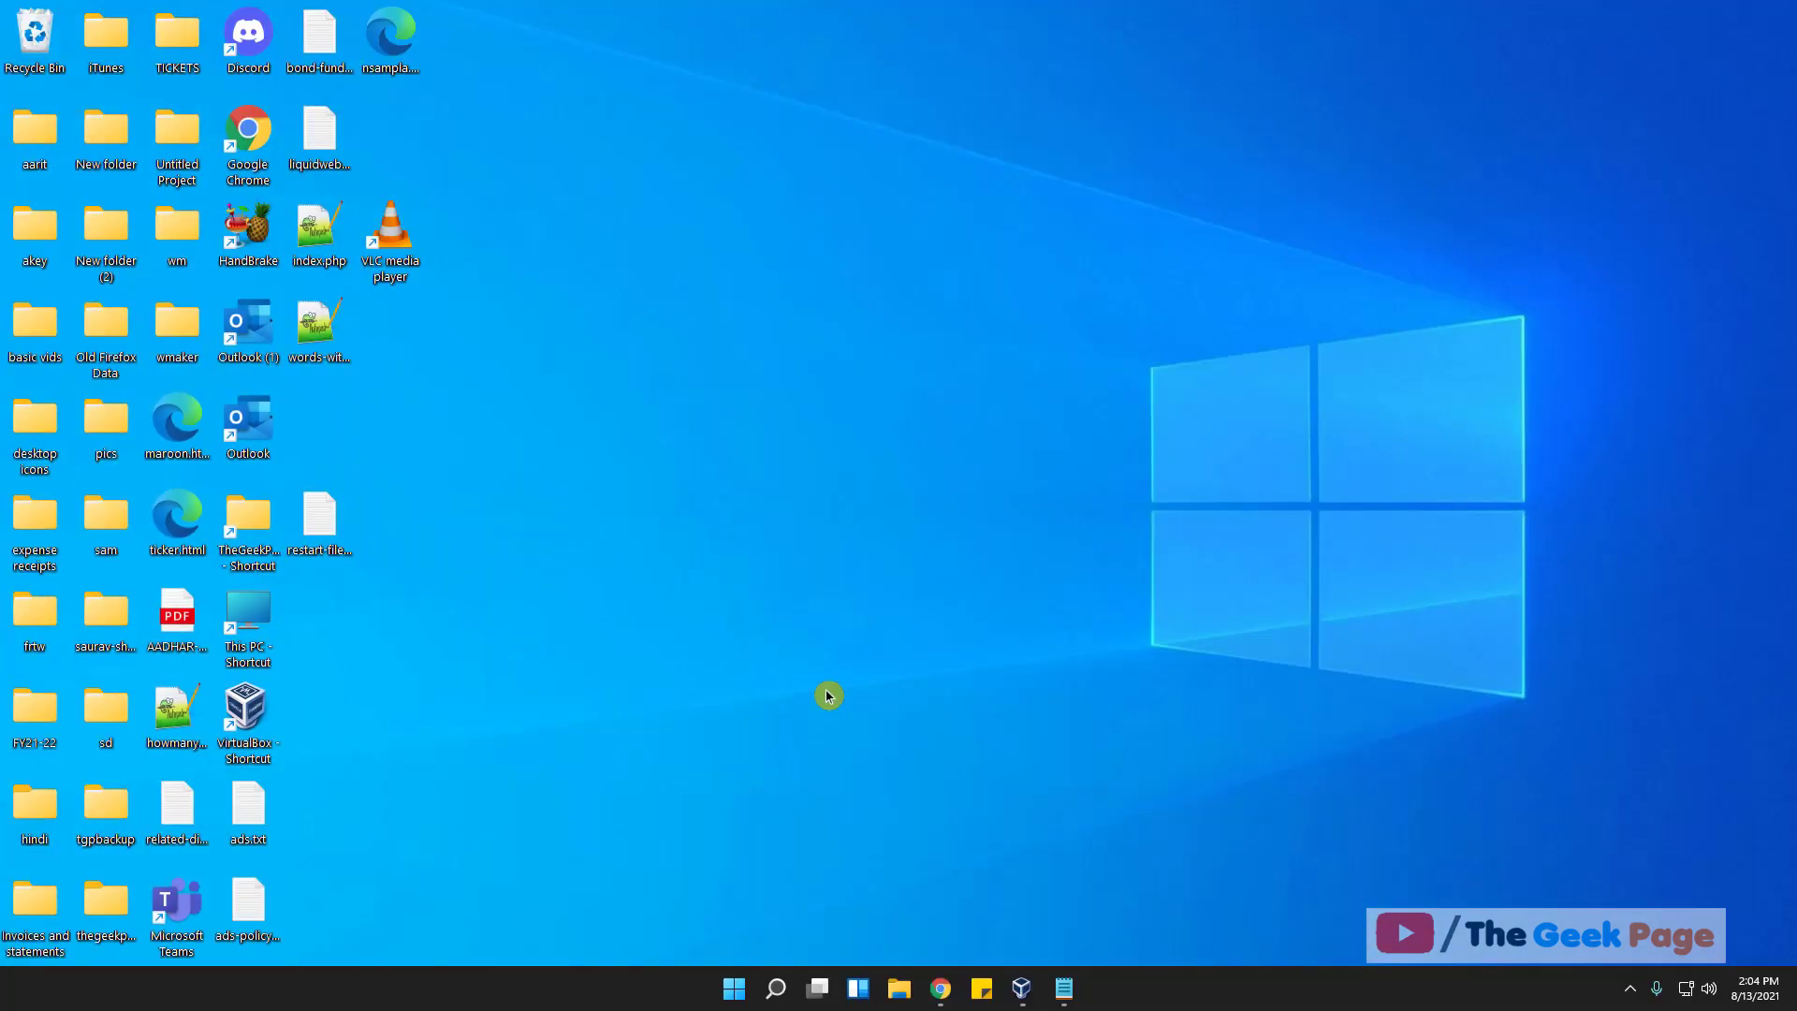
pyautogui.click(775, 987)
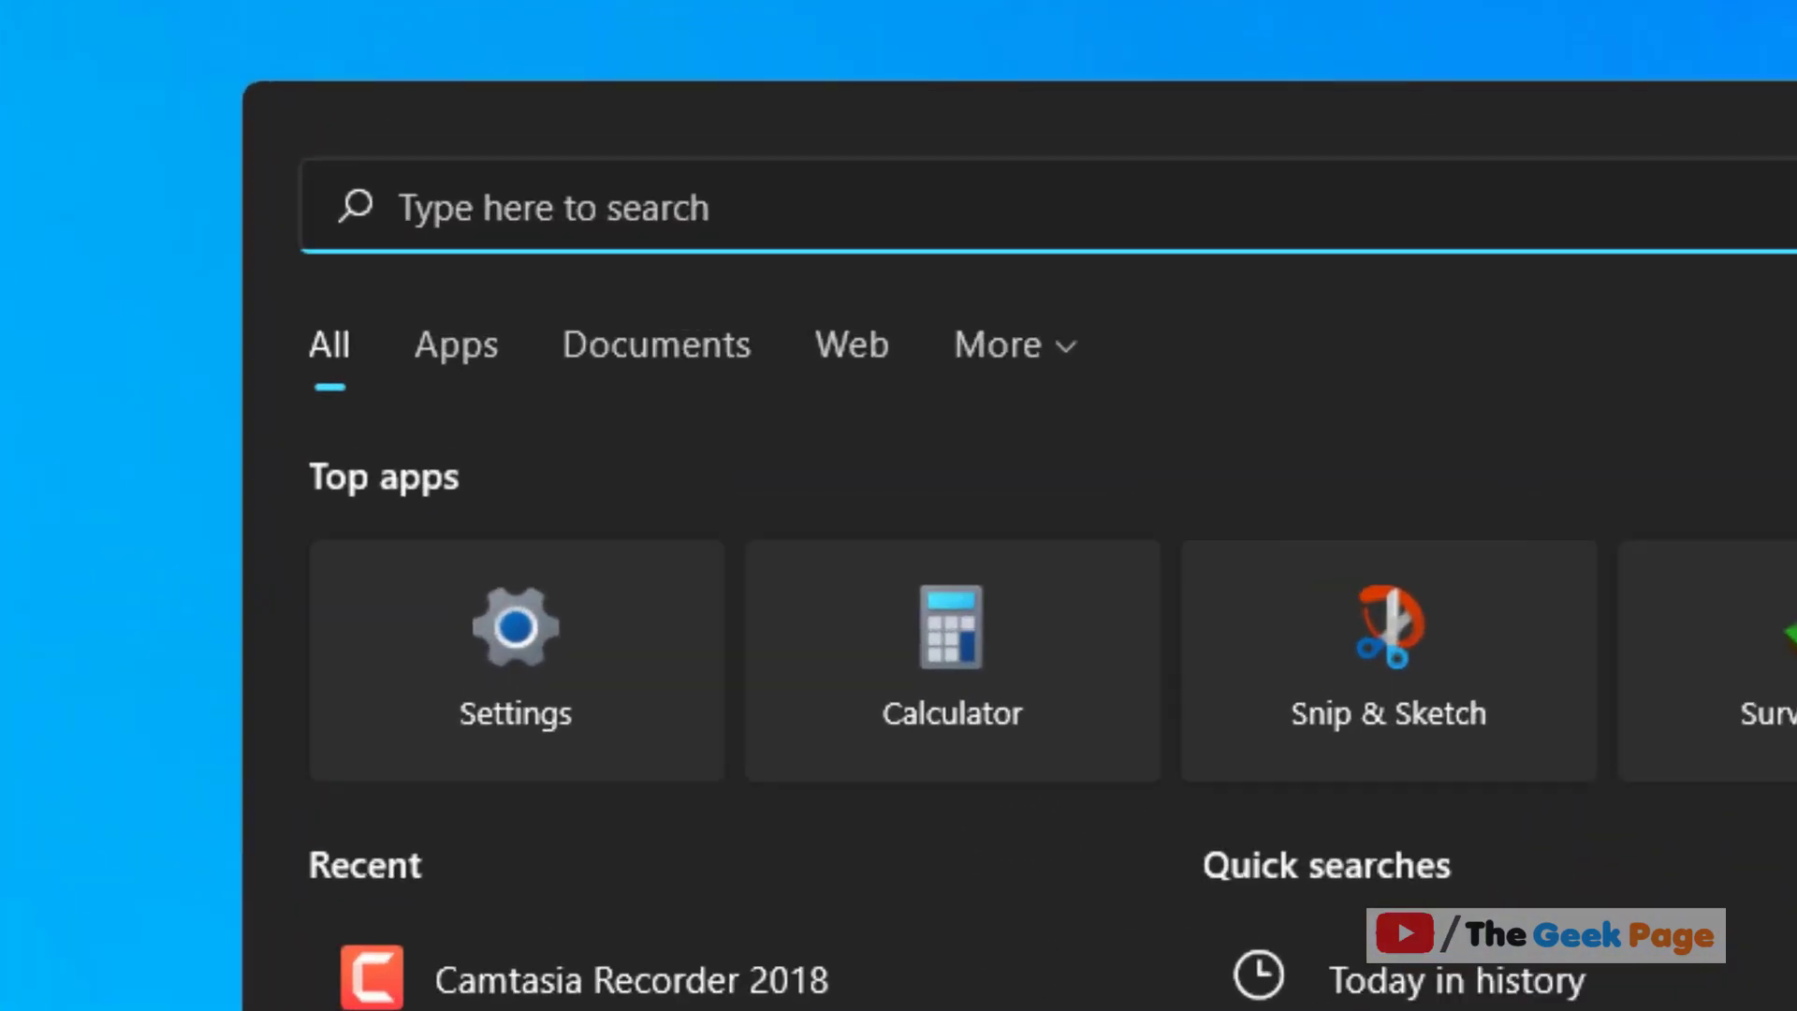
pyautogui.write('sysdm')
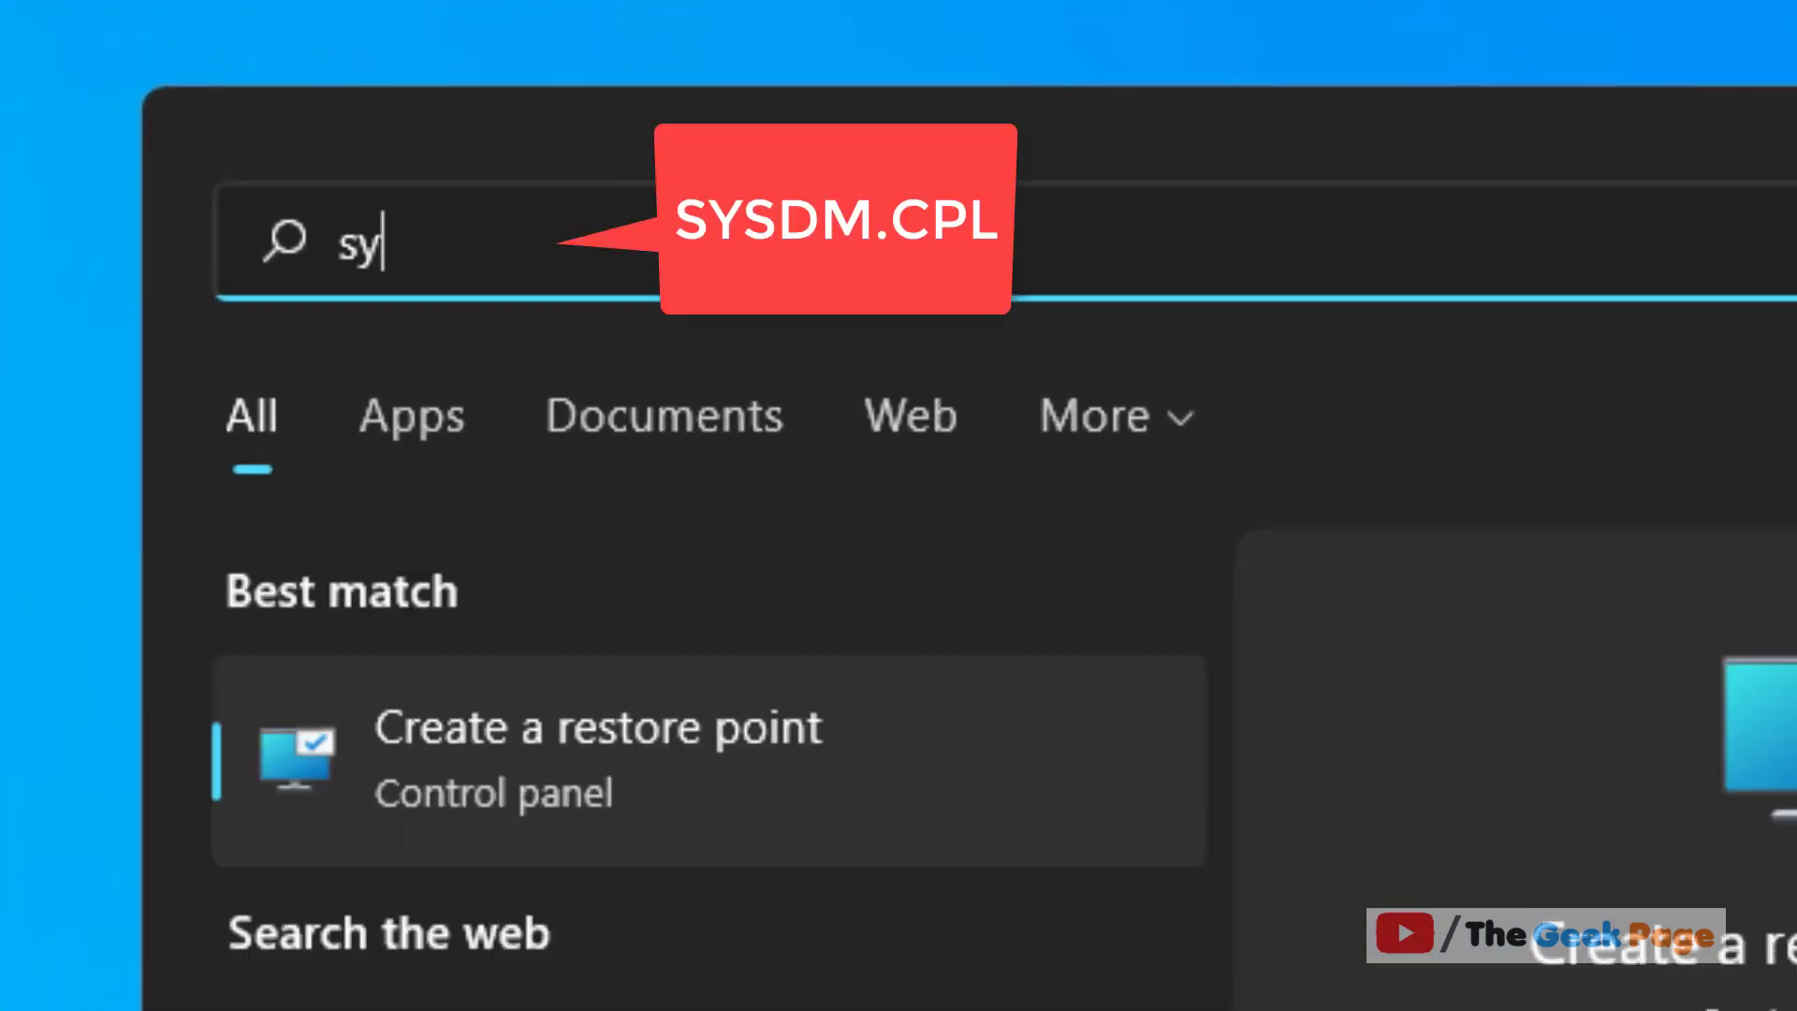
pyautogui.write('.cpl')
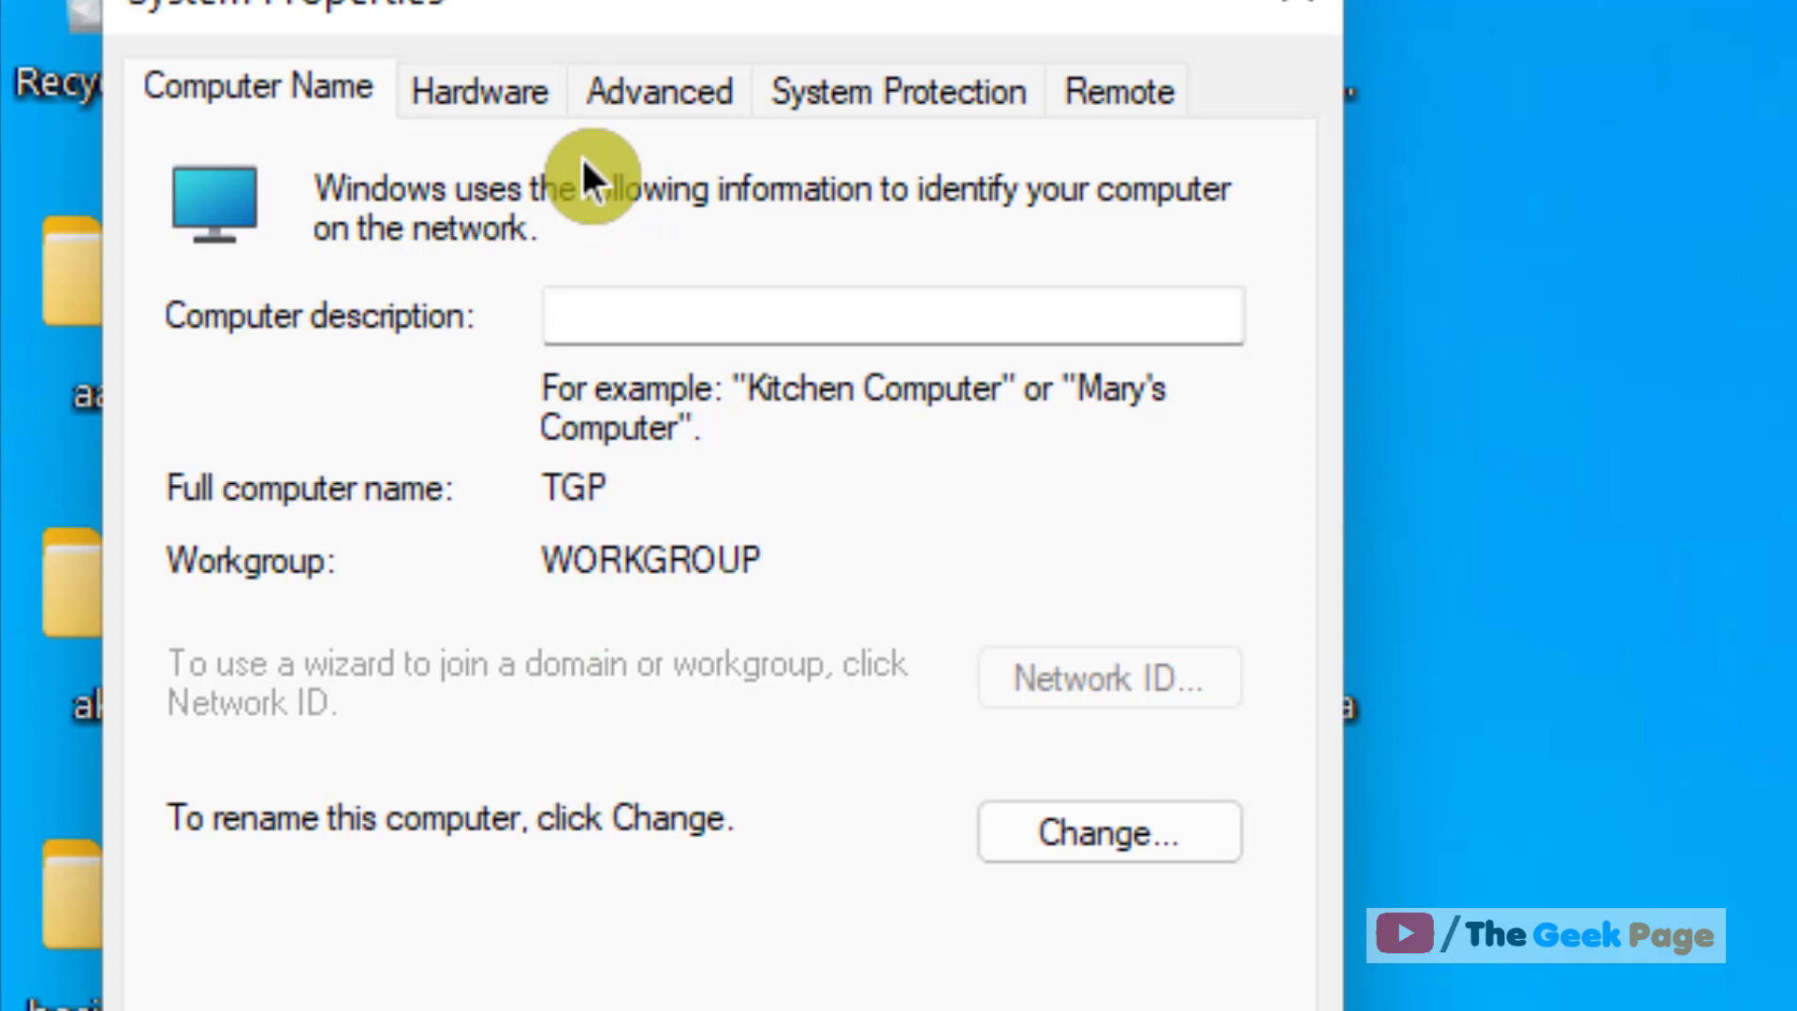
# Go through Advanced > Performance Settings > Advanced and open the Virtual Memory dialog.
pyautogui.click(683, 114)
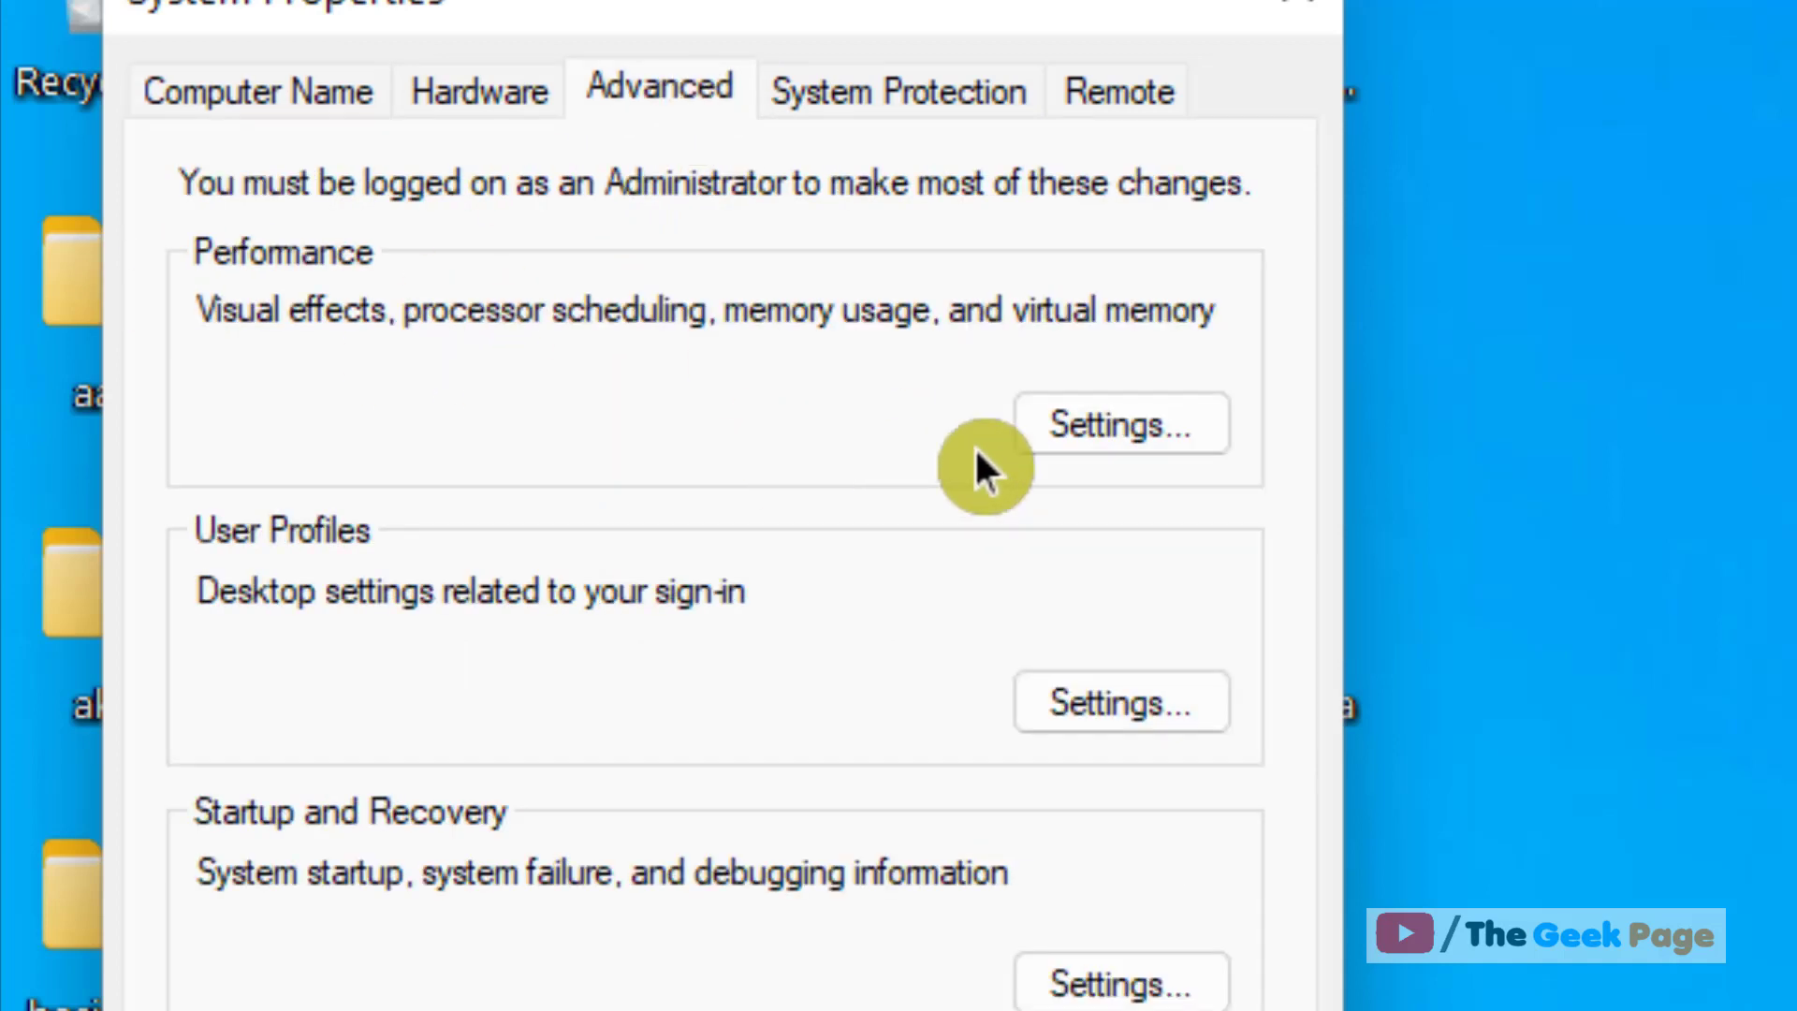
pyautogui.click(1149, 445)
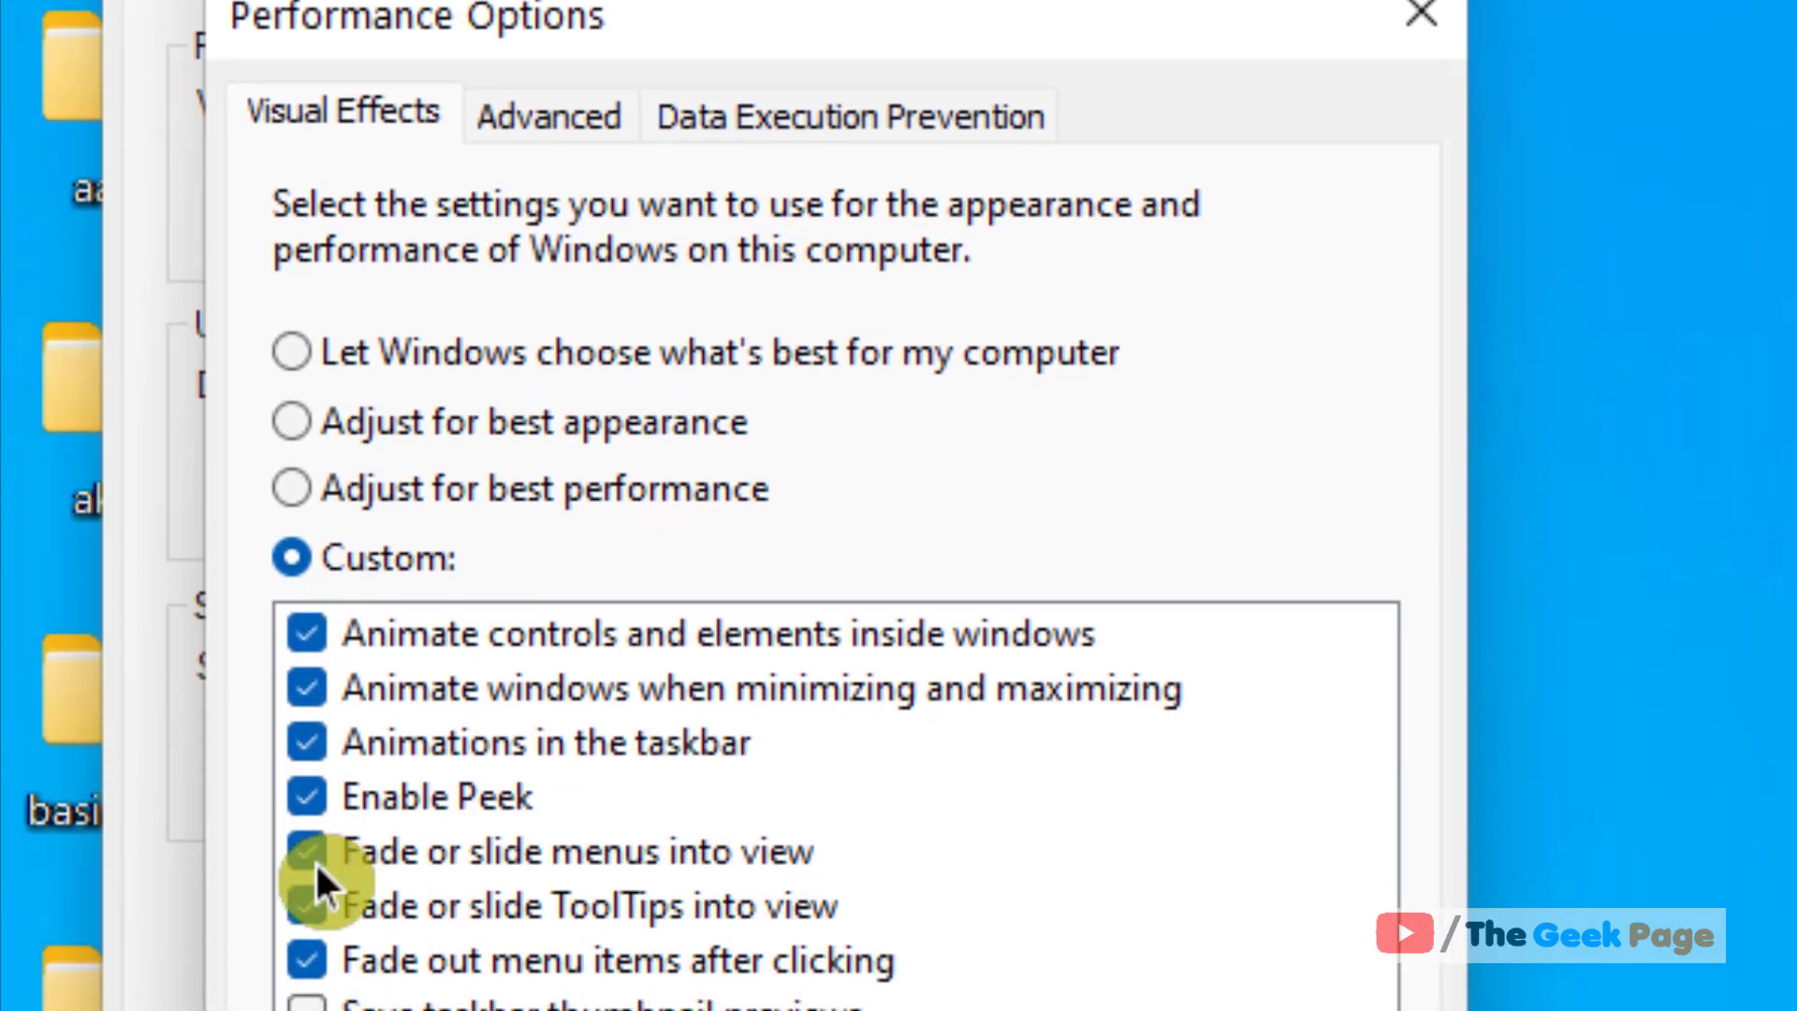
pyautogui.click(599, 93)
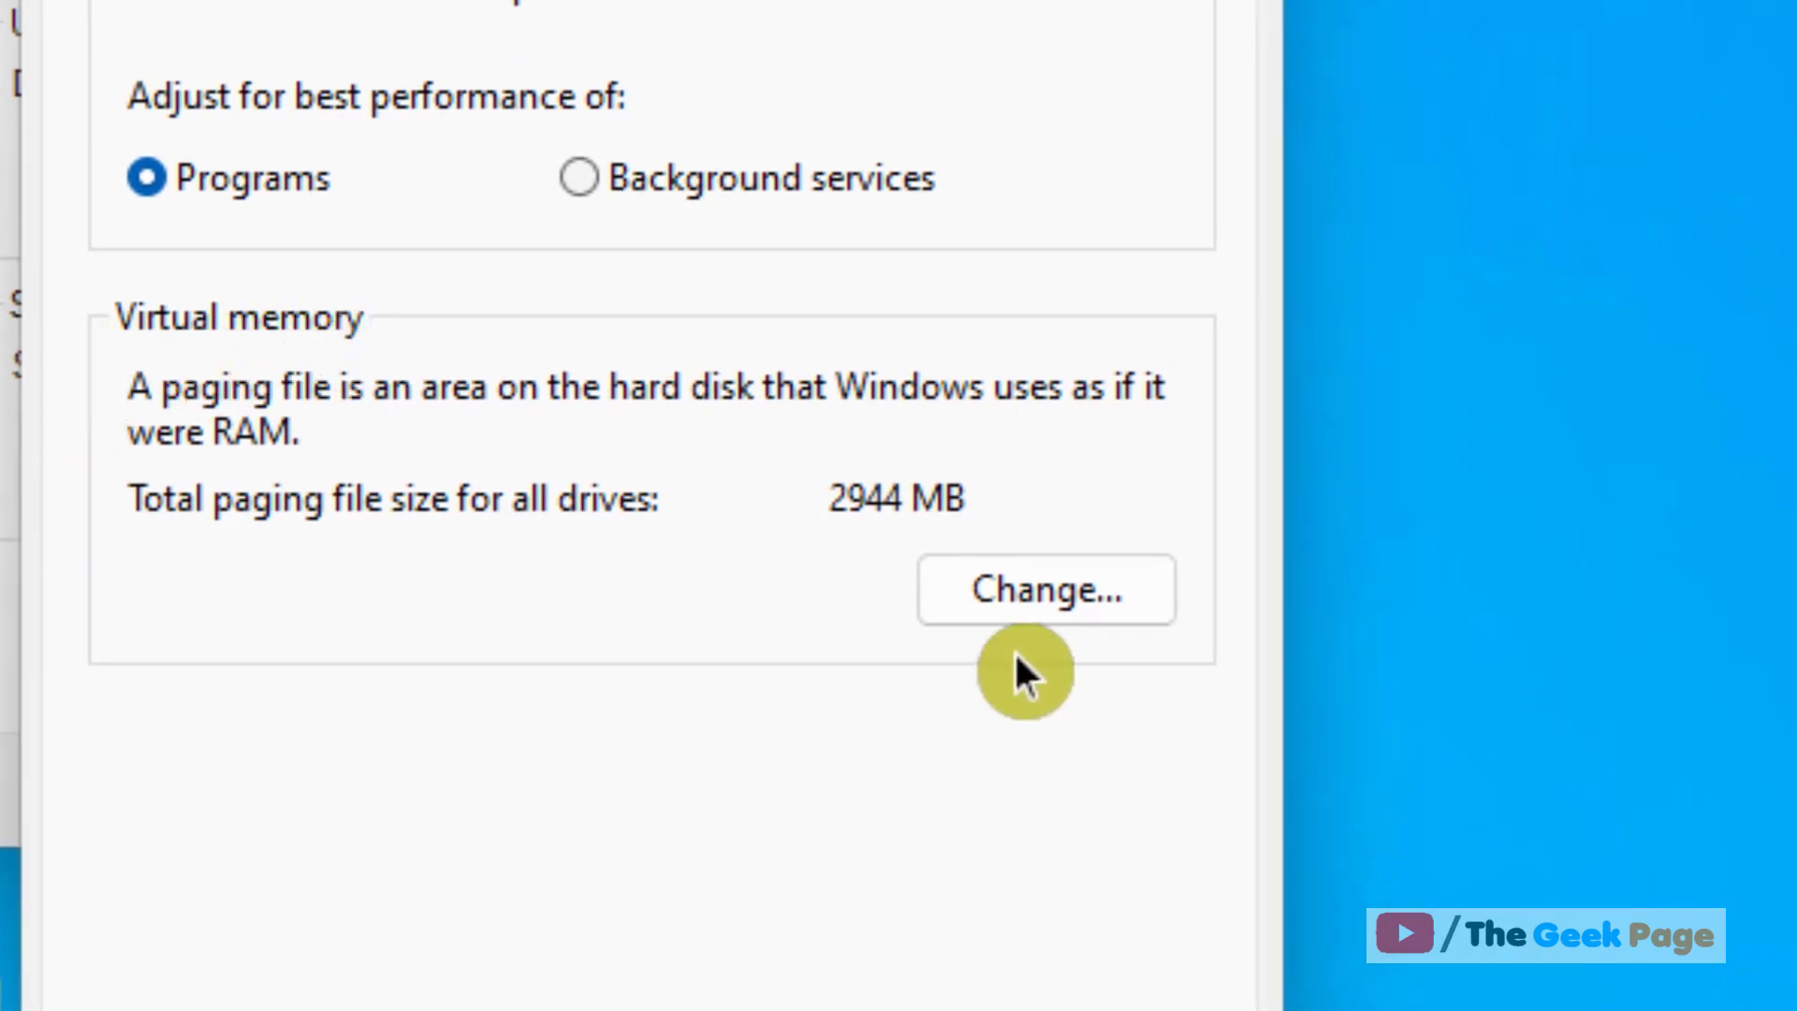
pyautogui.click(1125, 603)
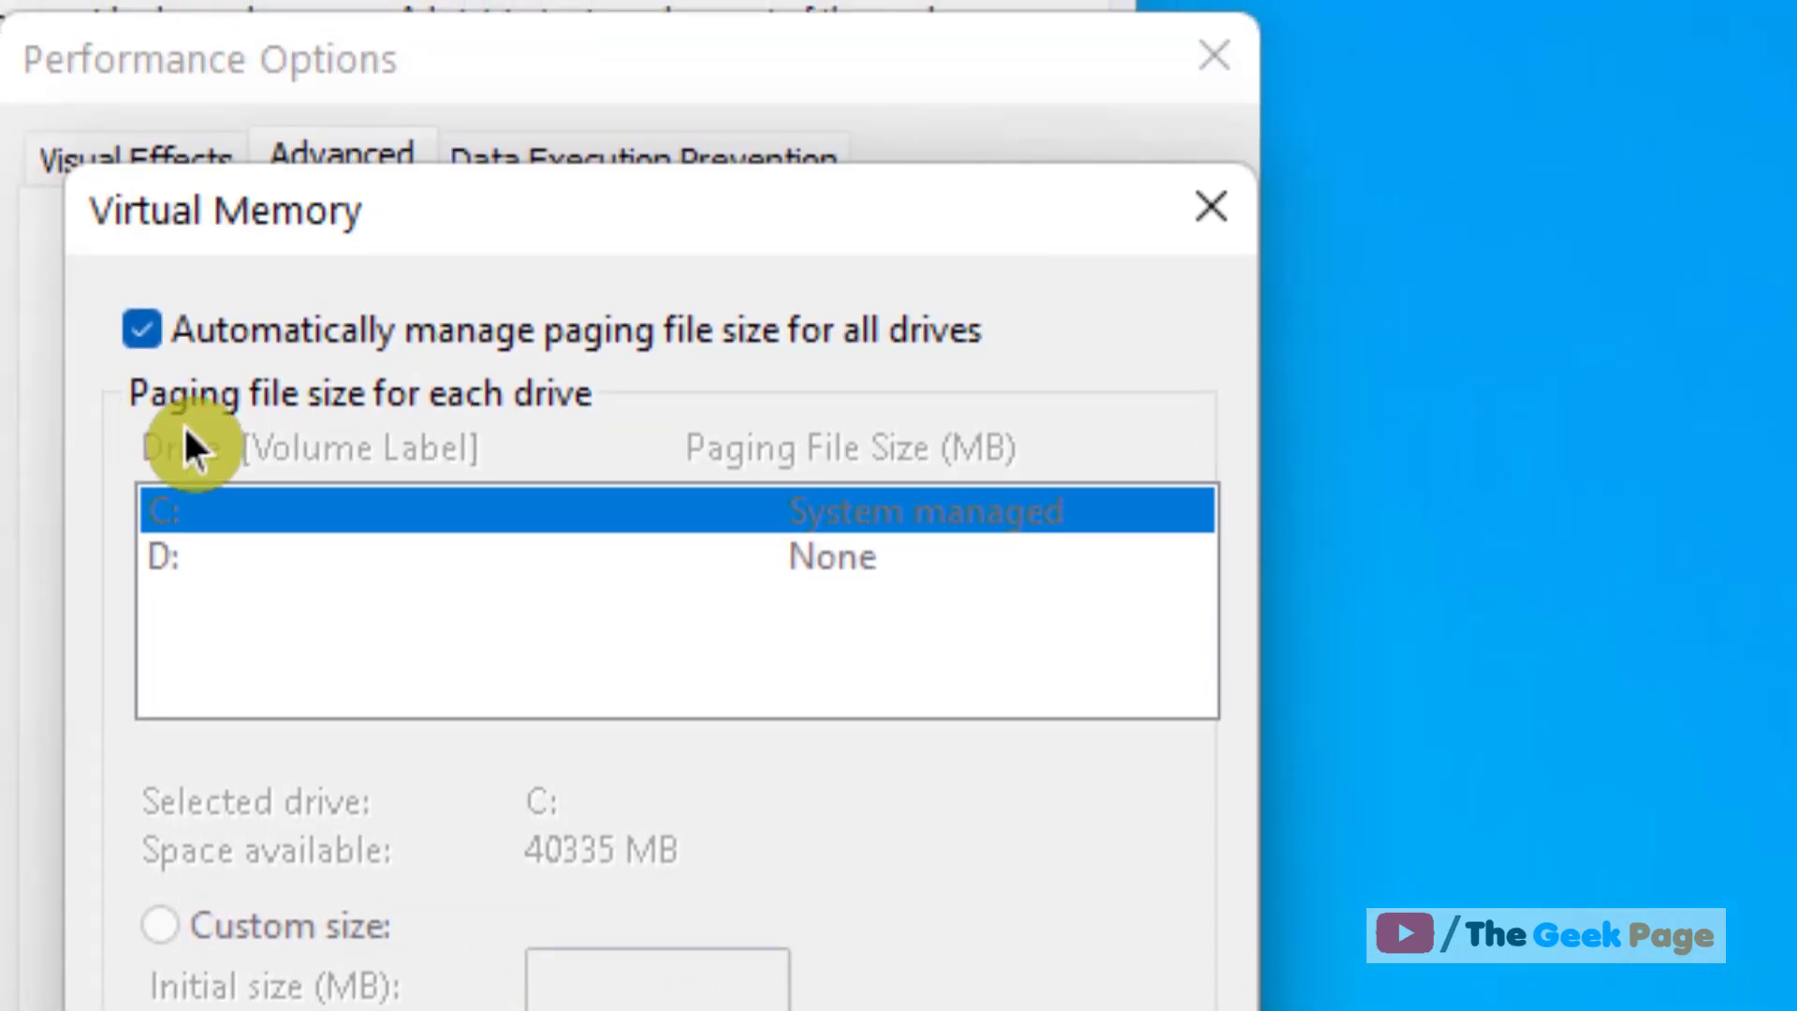
# Turn off automatic paging file management and set a custom initial size of 2932 MB.
pyautogui.click(146, 334)
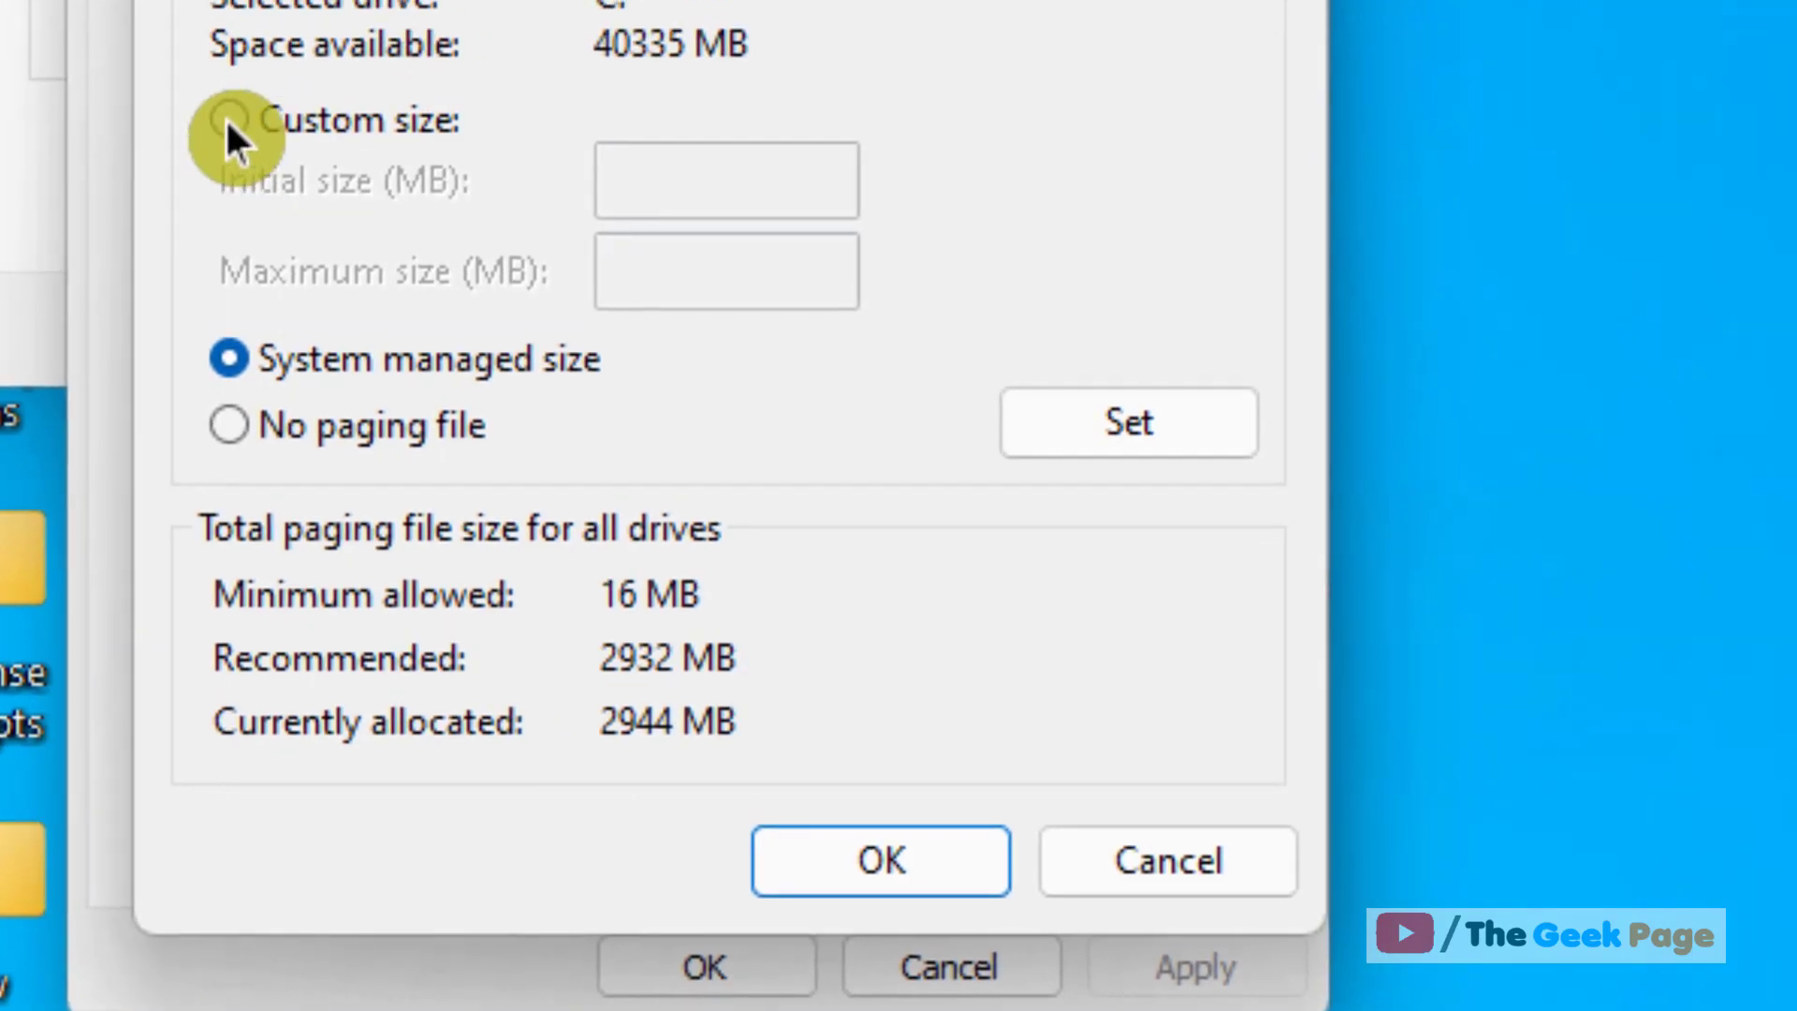
pyautogui.click(228, 120)
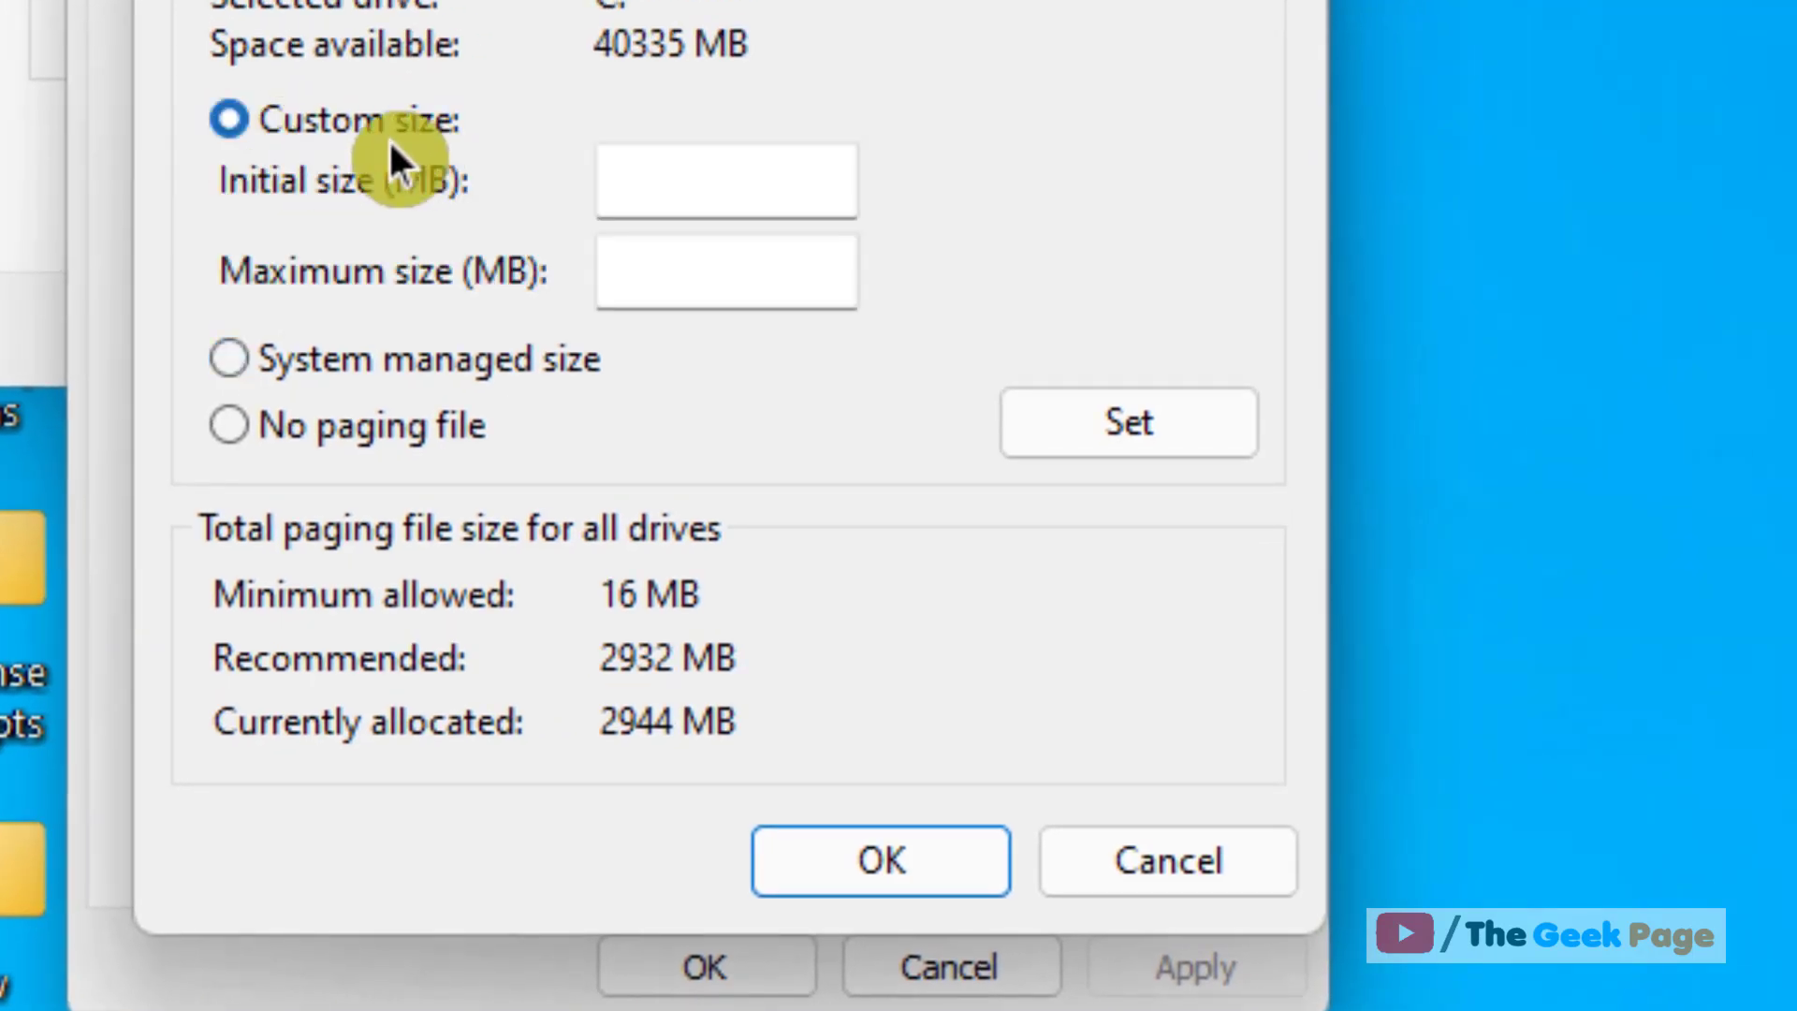
pyautogui.click(638, 188)
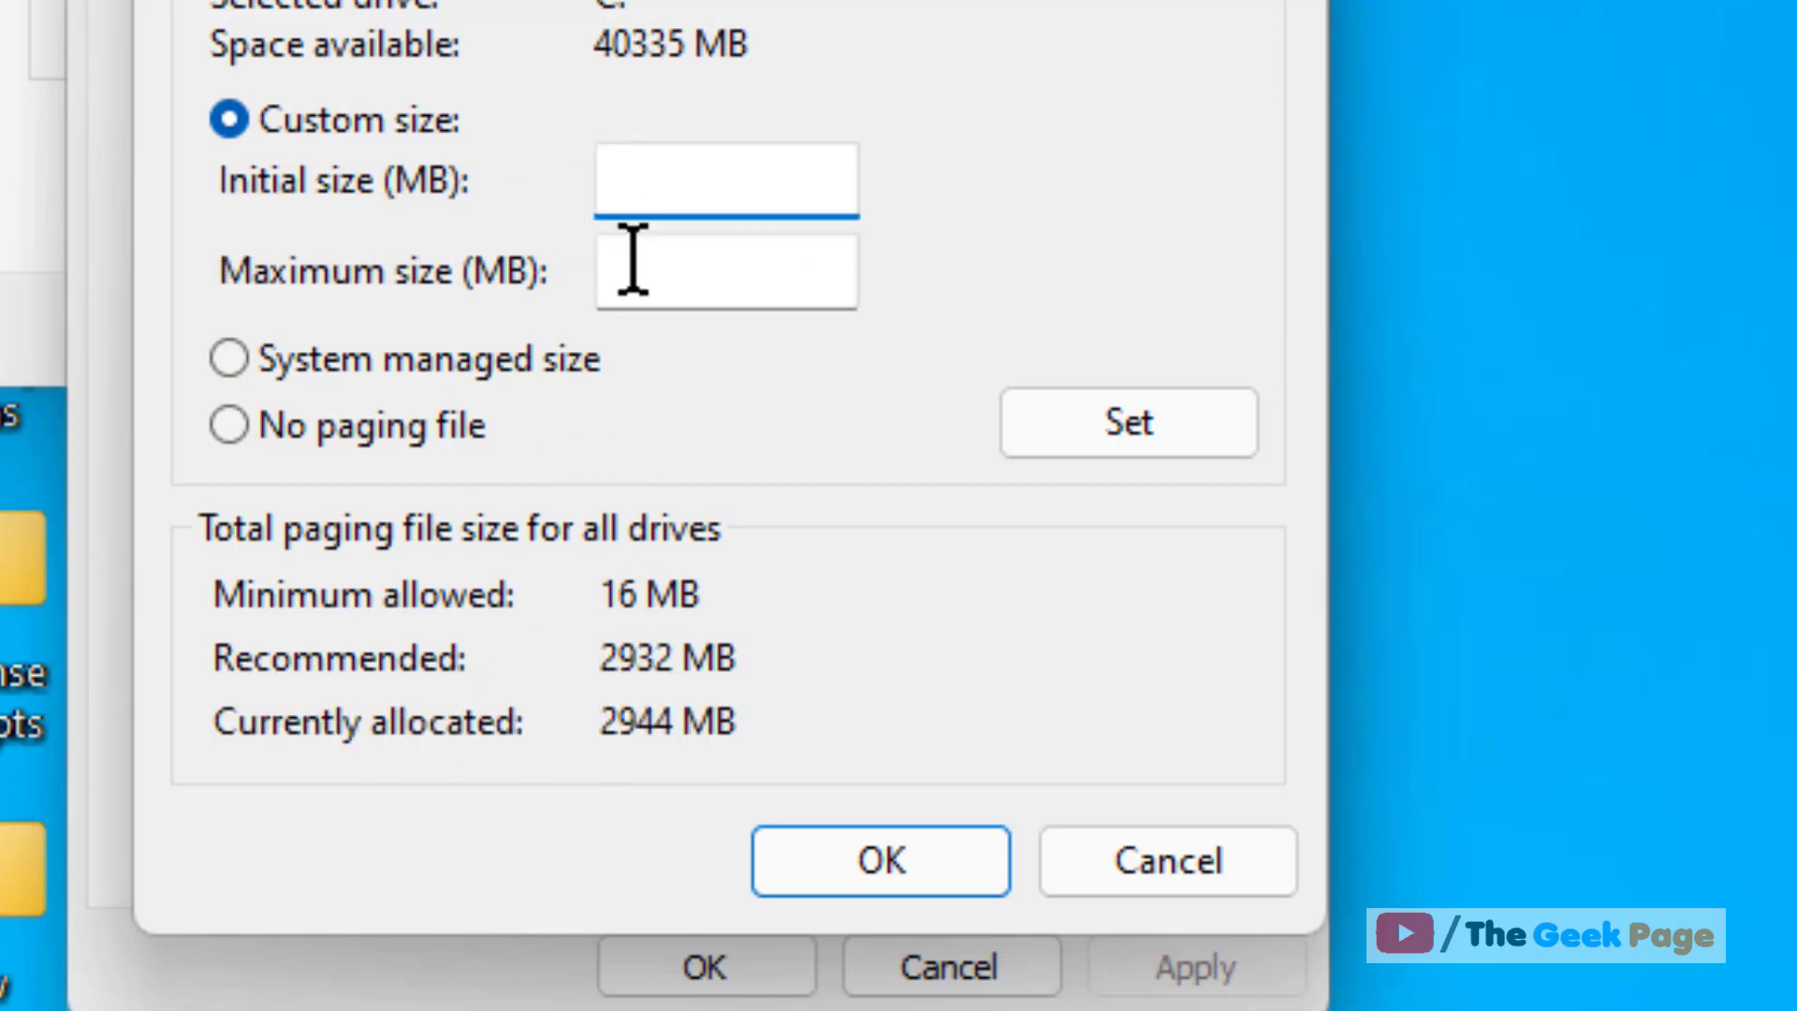
pyautogui.write('2932')
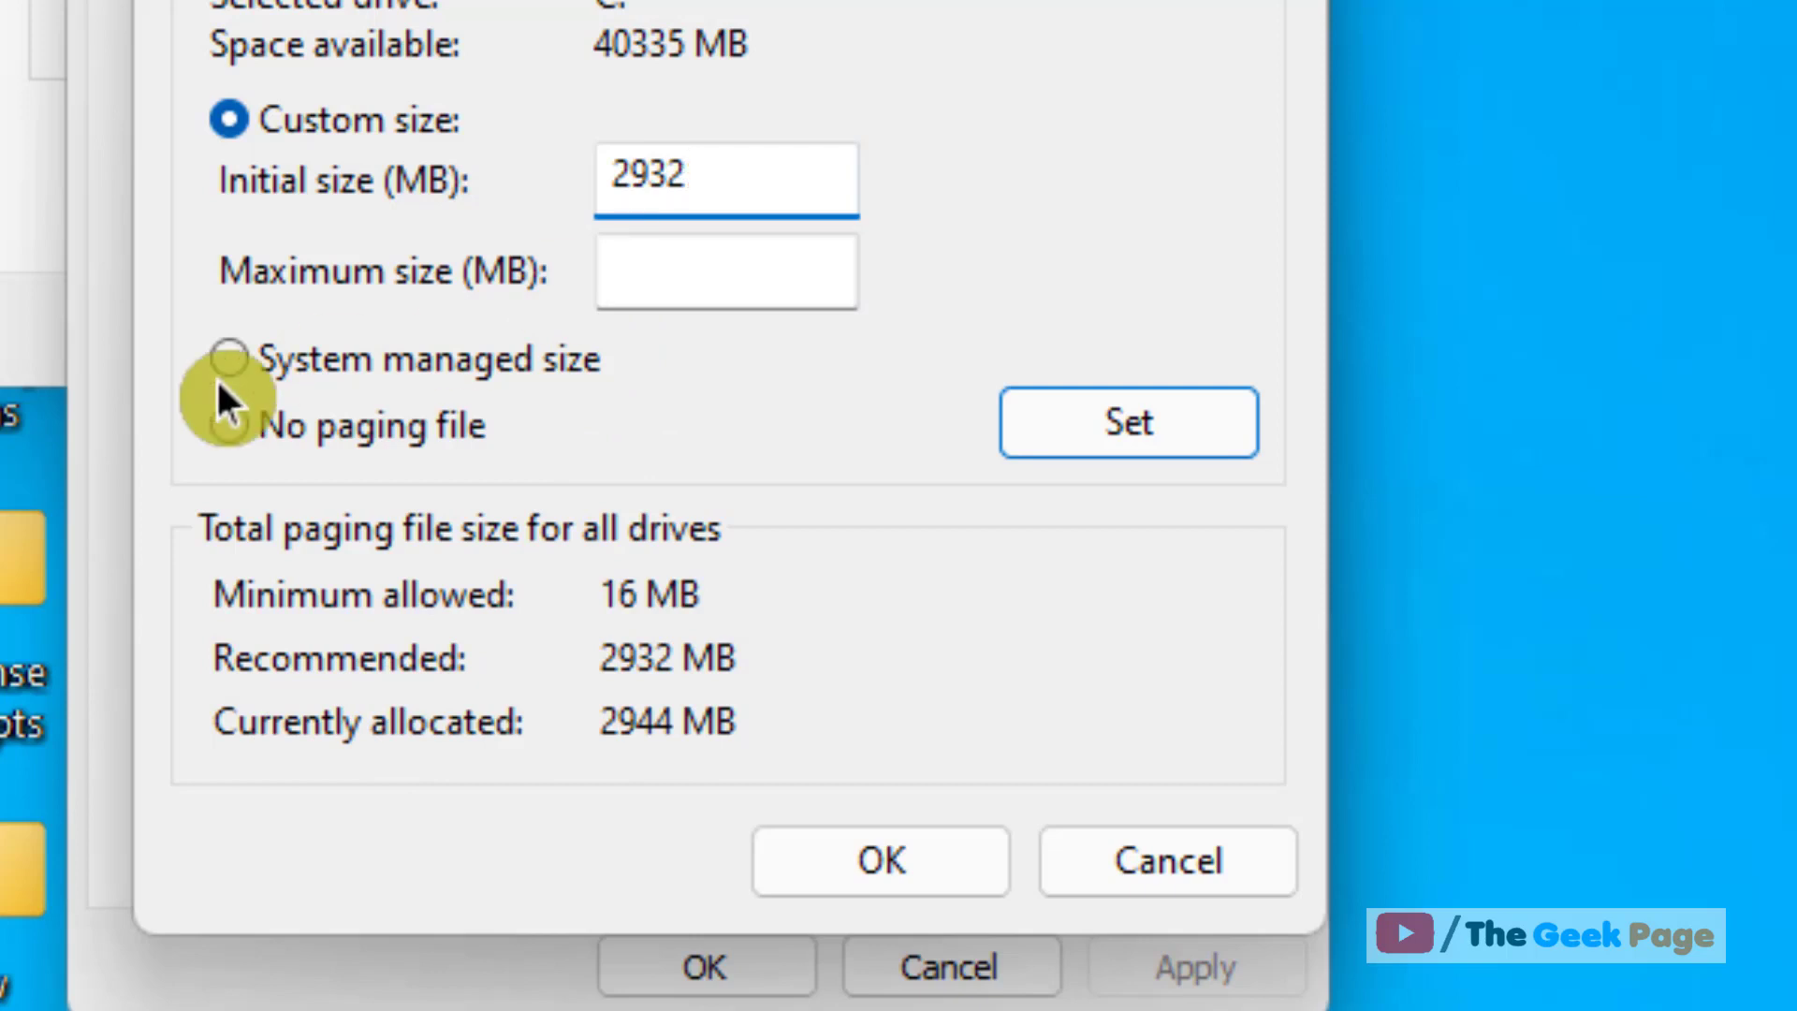
# Enter 24000 MB as the maximum paging file size and confirm with OK.
pyautogui.click(682, 265)
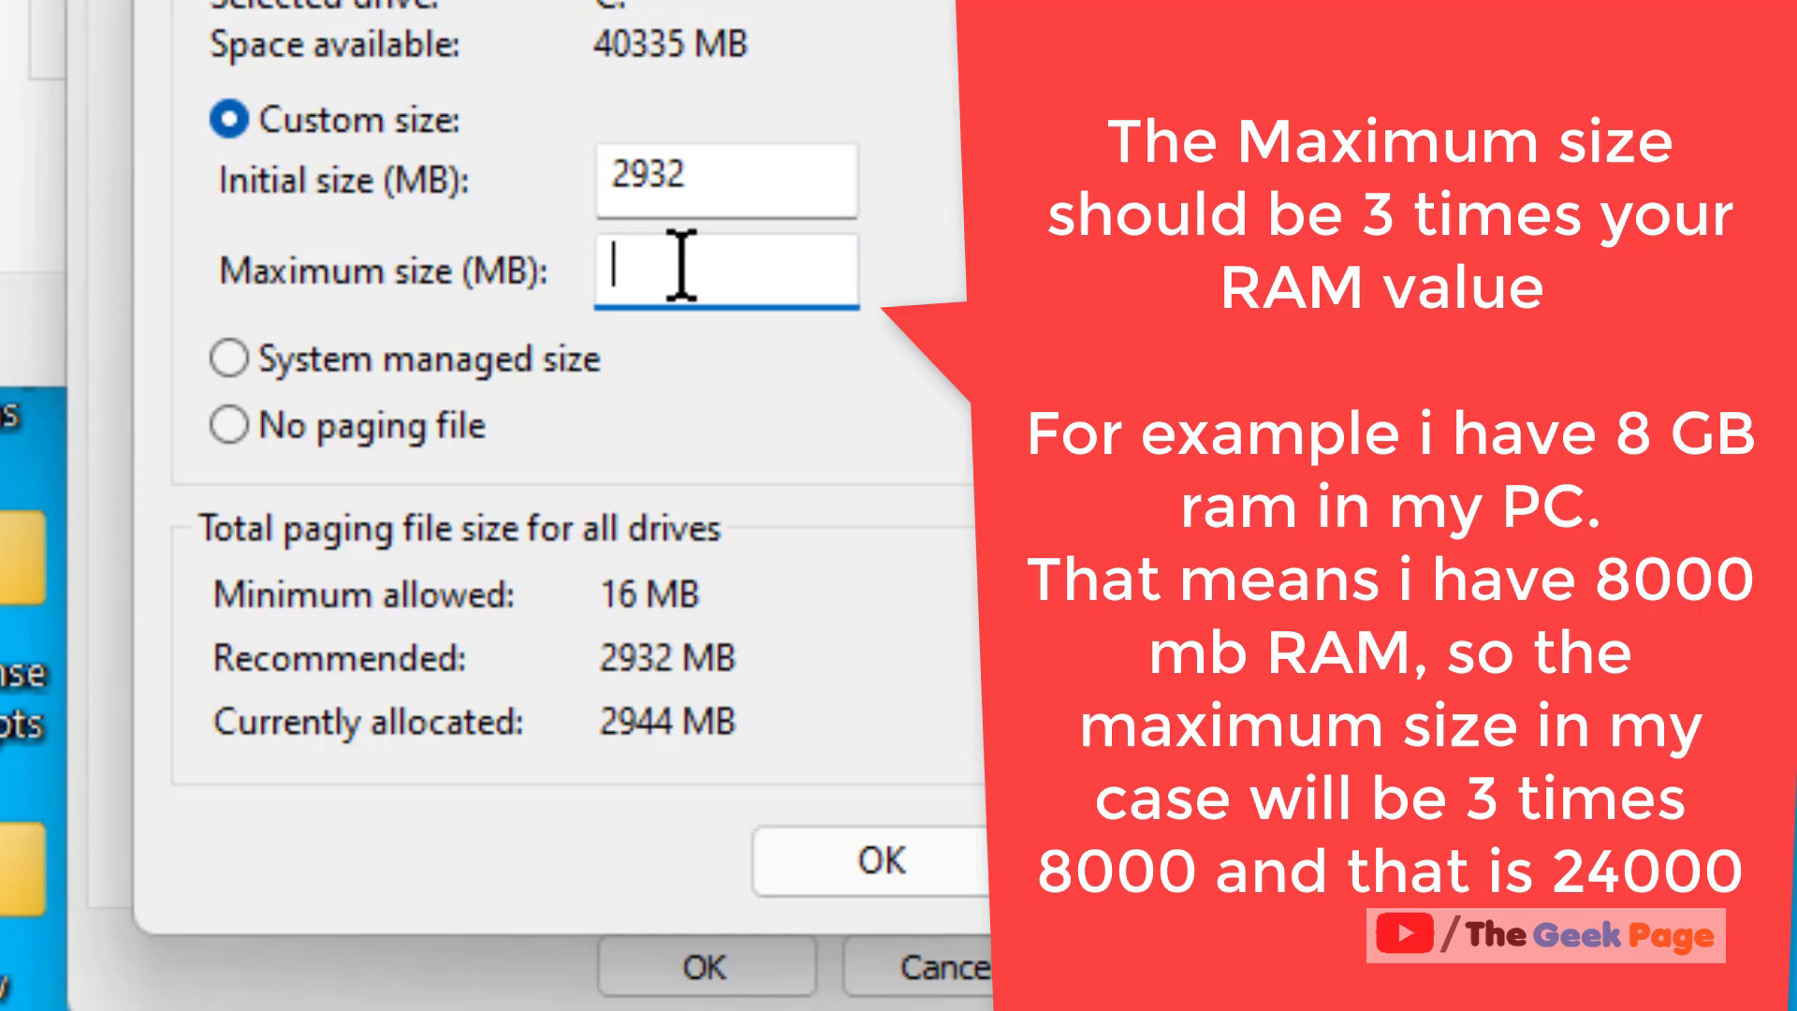
pyautogui.write('2400')
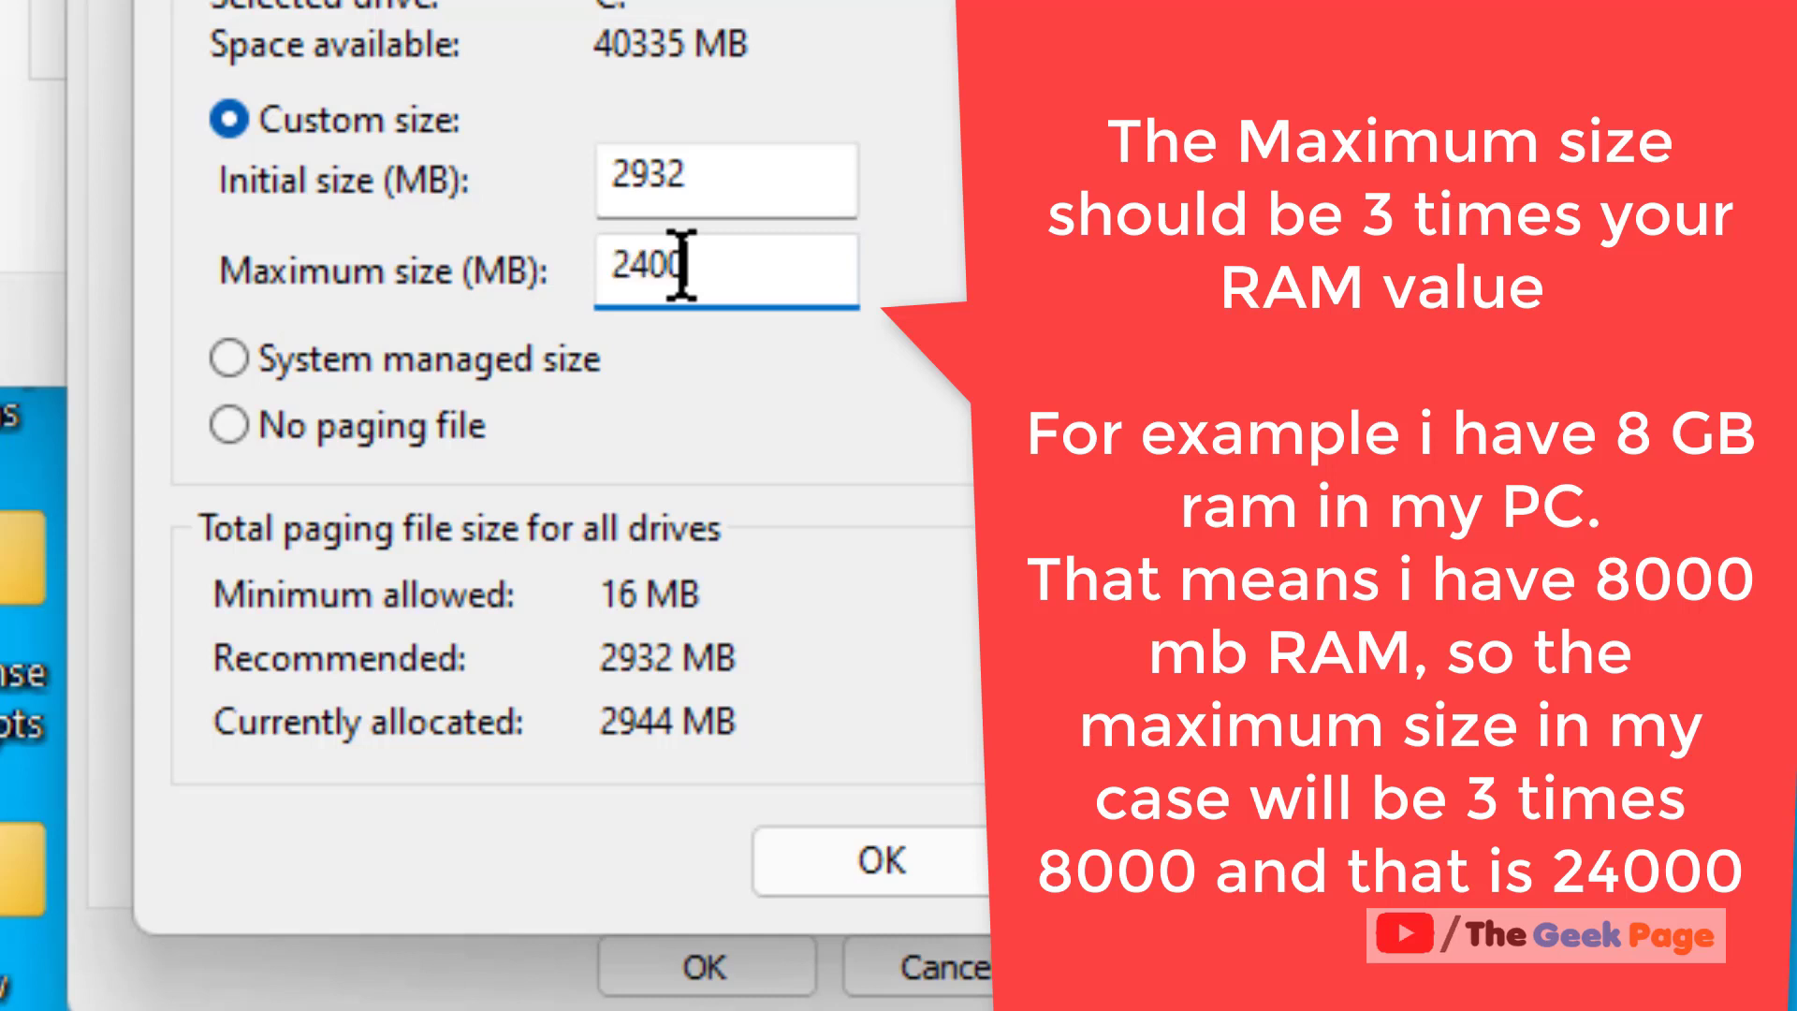
pyautogui.write('0')
pyautogui.press('BackSpace')
pyautogui.press('BackSpace')
pyautogui.press('BackSpace')
pyautogui.press('BackSpace')
pyautogui.press('BackSpace')
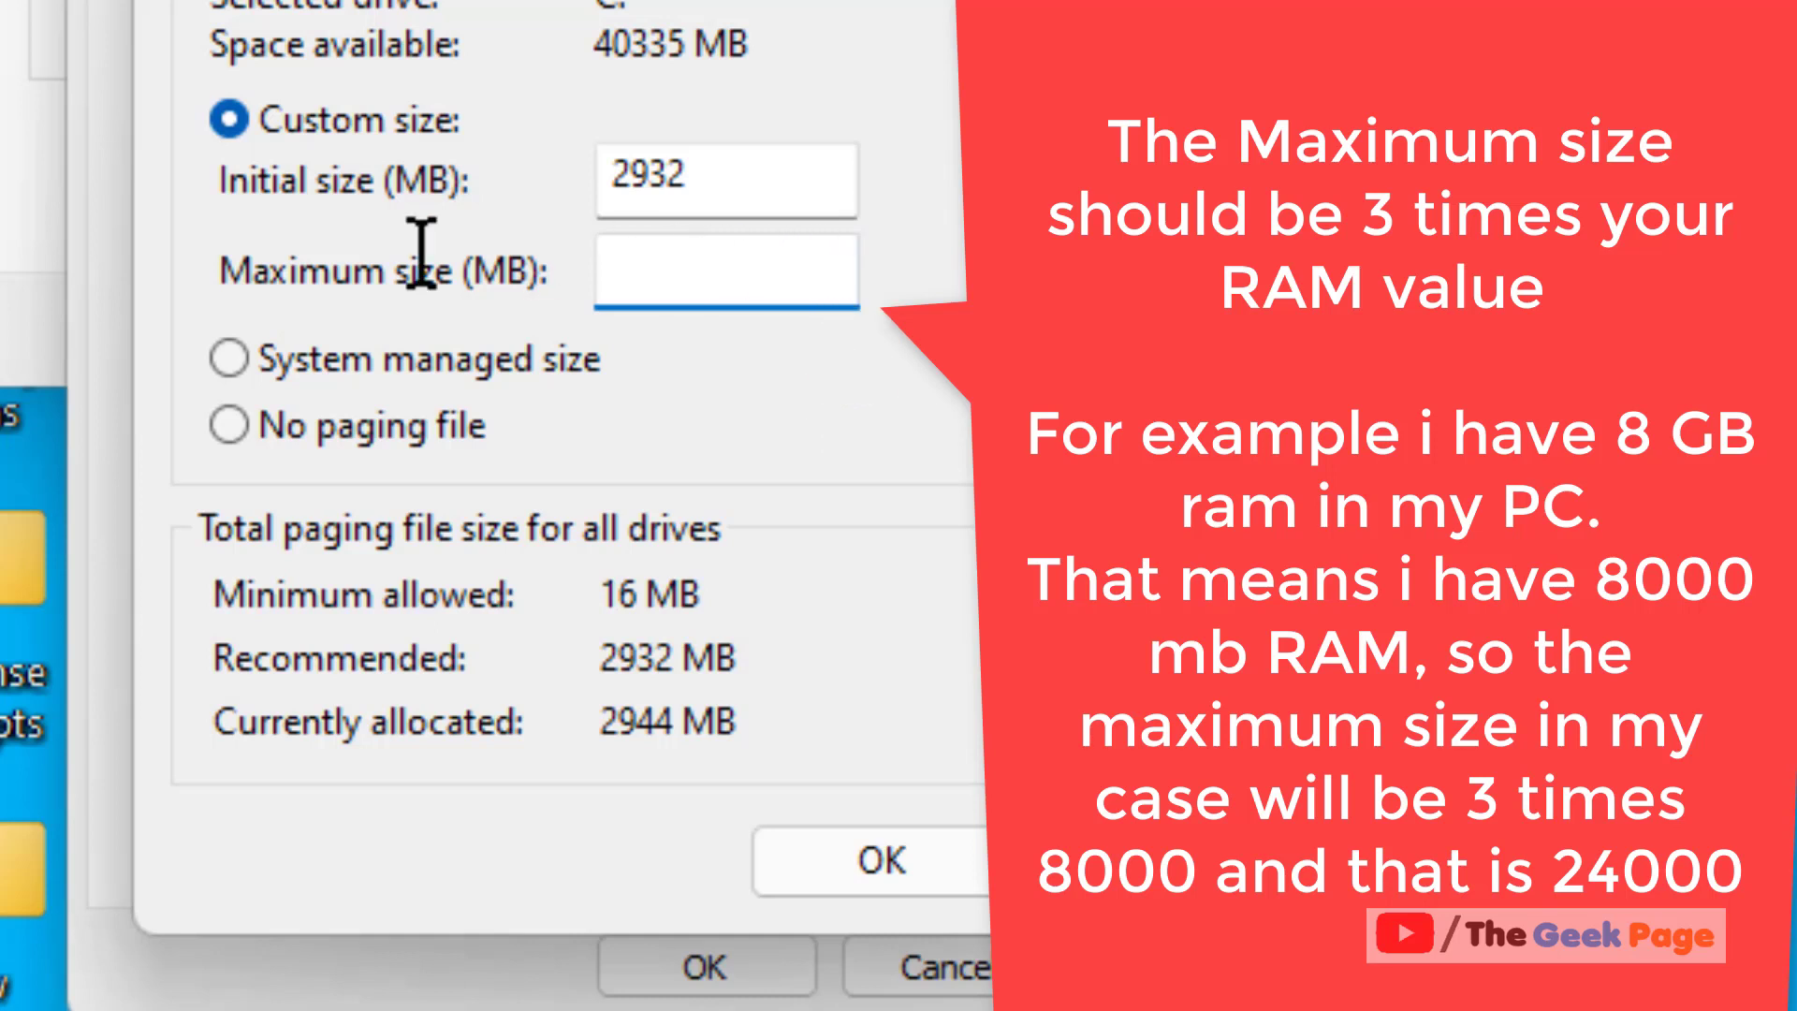
pyautogui.hotkey('ctrl', 'z')
pyautogui.click(778, 261)
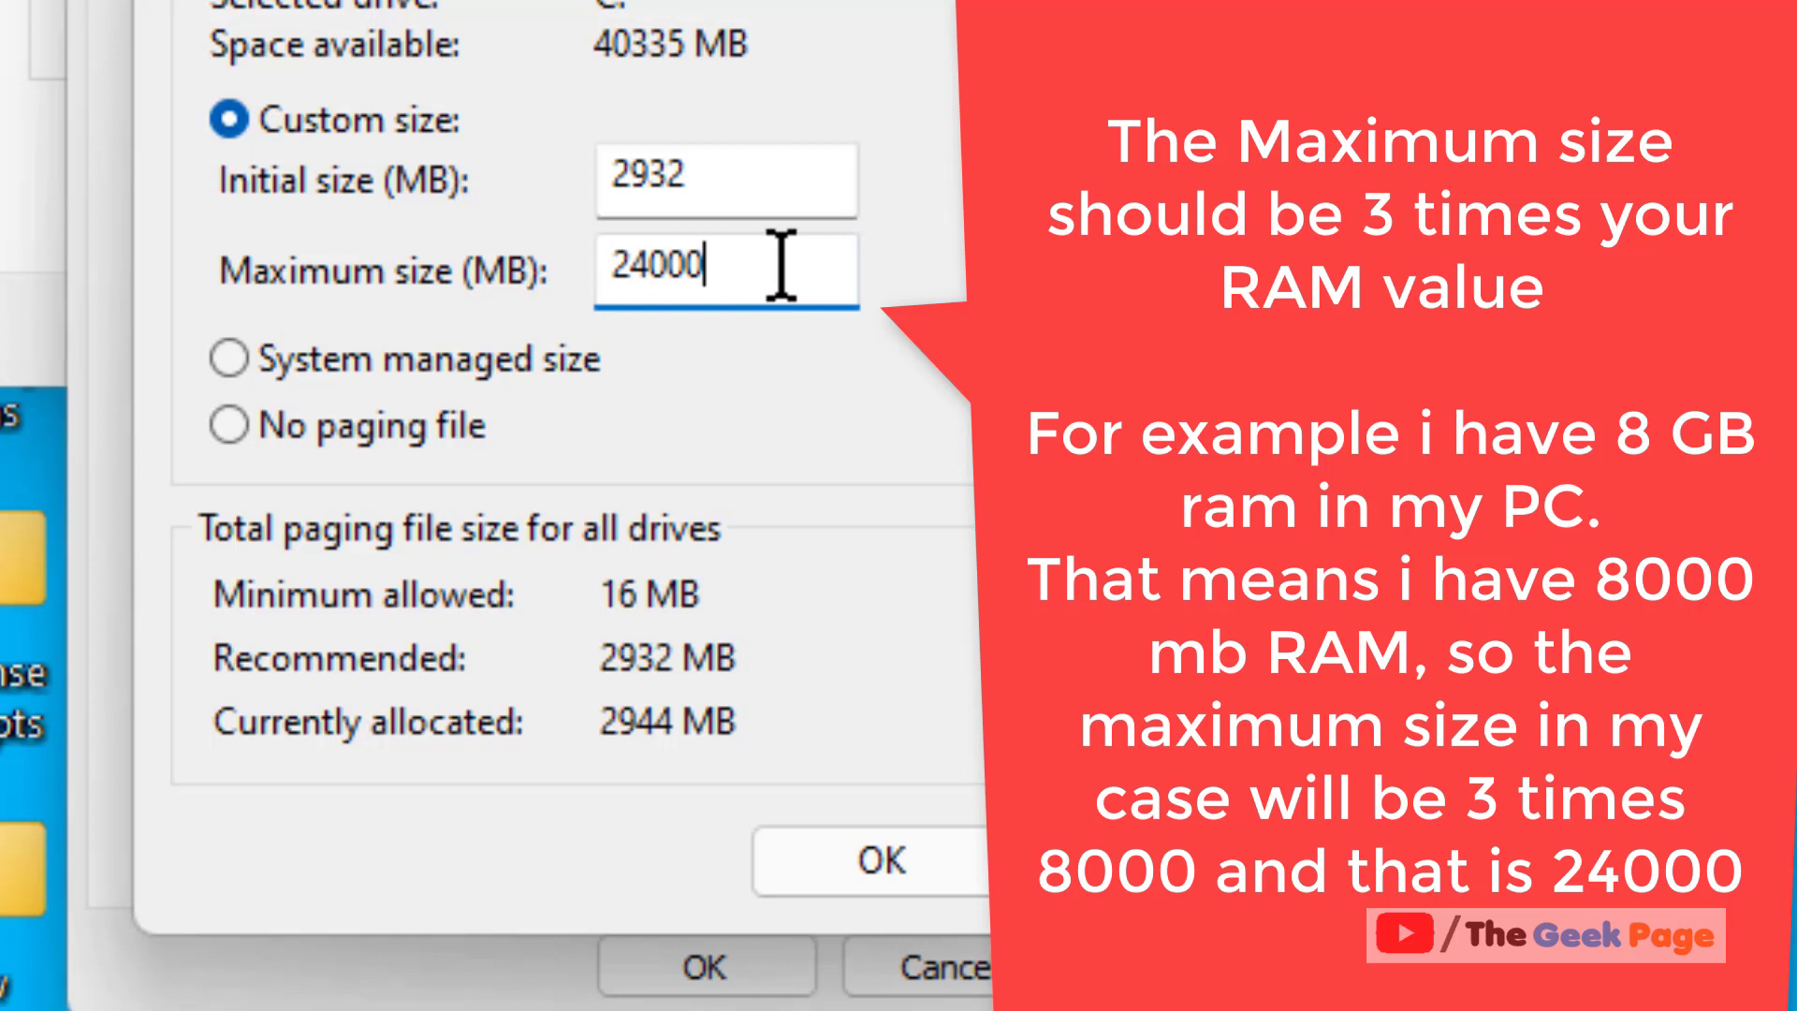
pyautogui.doubleClick(566, 266)
pyautogui.moveTo(786, 272); pyautogui.dragTo(618, 265)
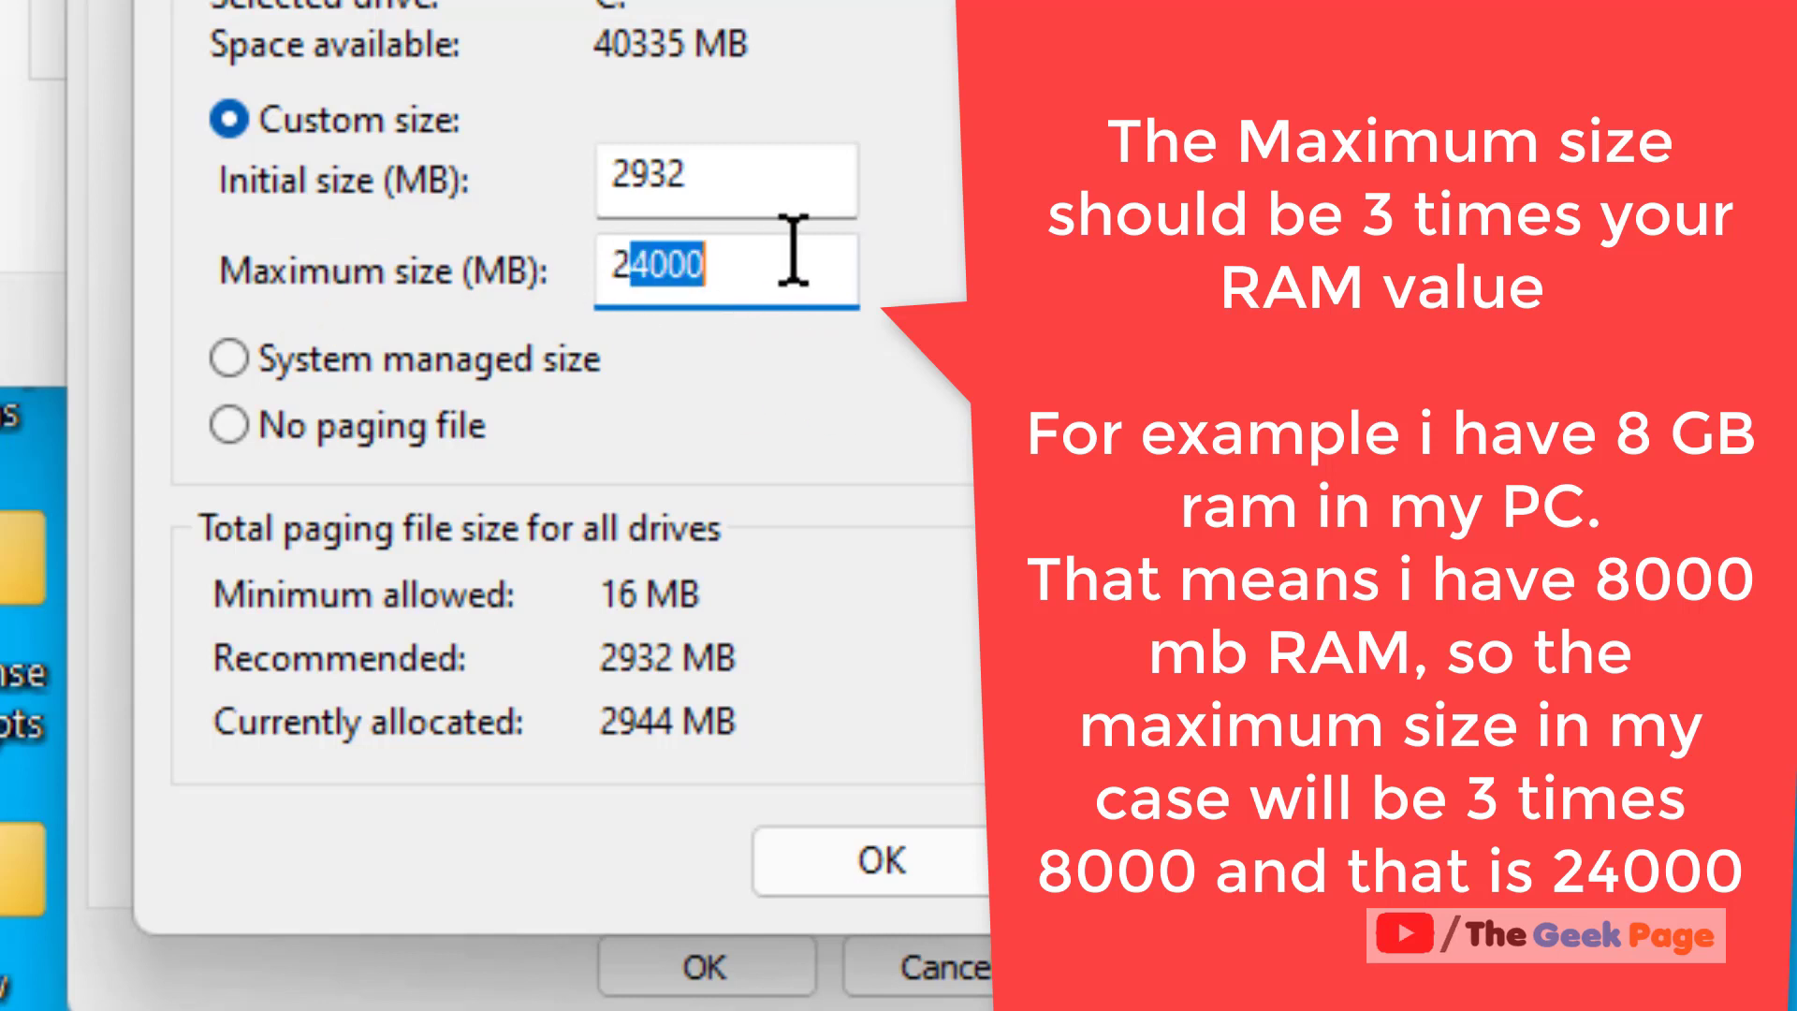
pyautogui.click(651, 265)
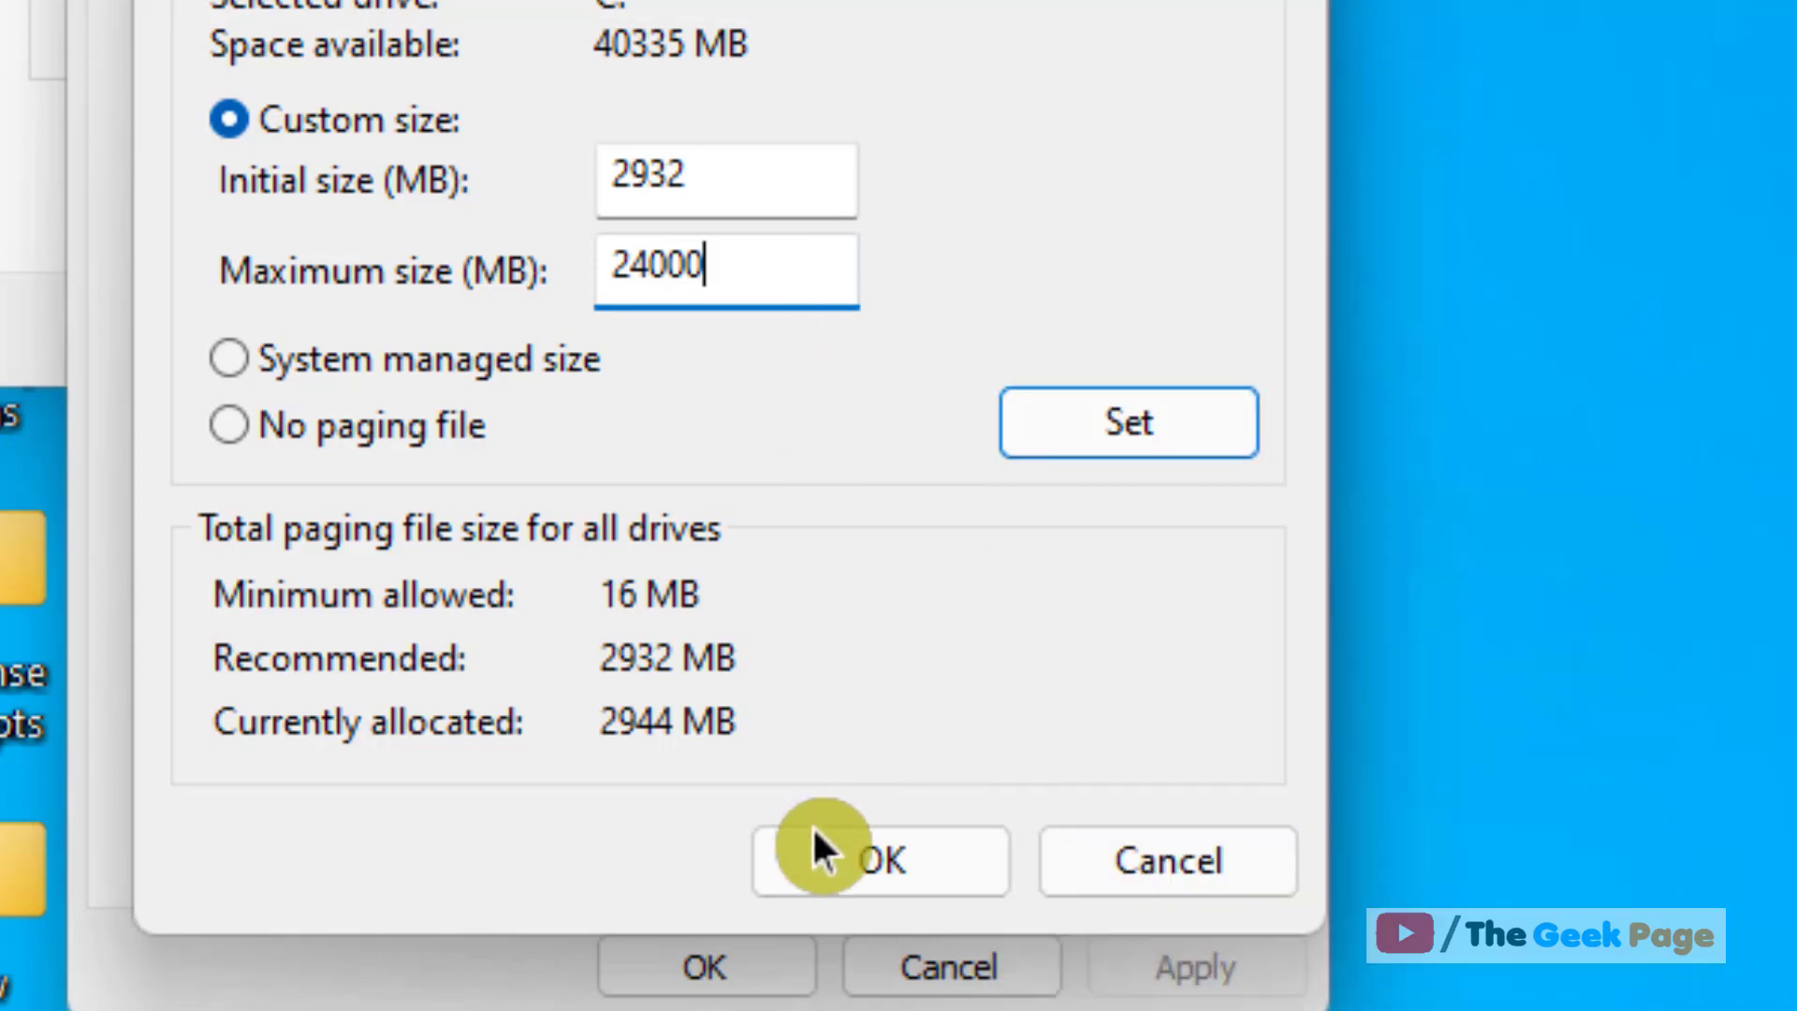
pyautogui.press('End')
pyautogui.click(923, 846)
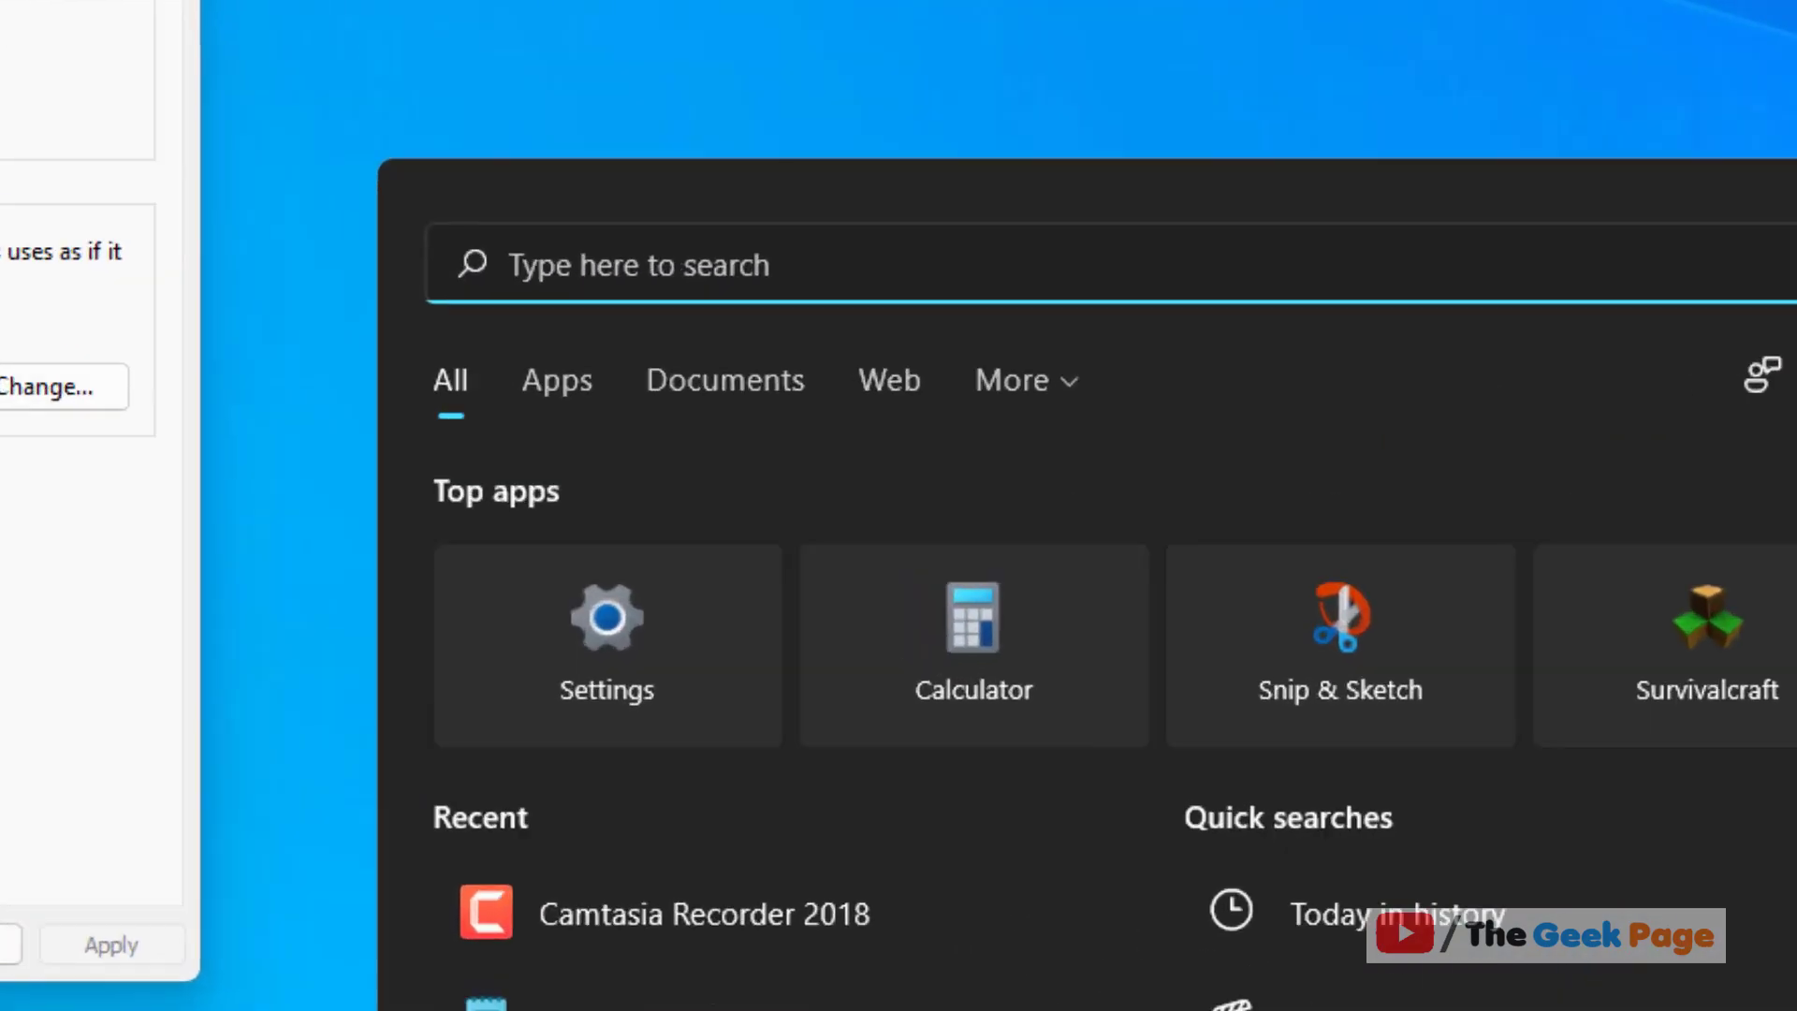
# Search 'device manager' and open the Device Manager best match.
pyautogui.write('devic')
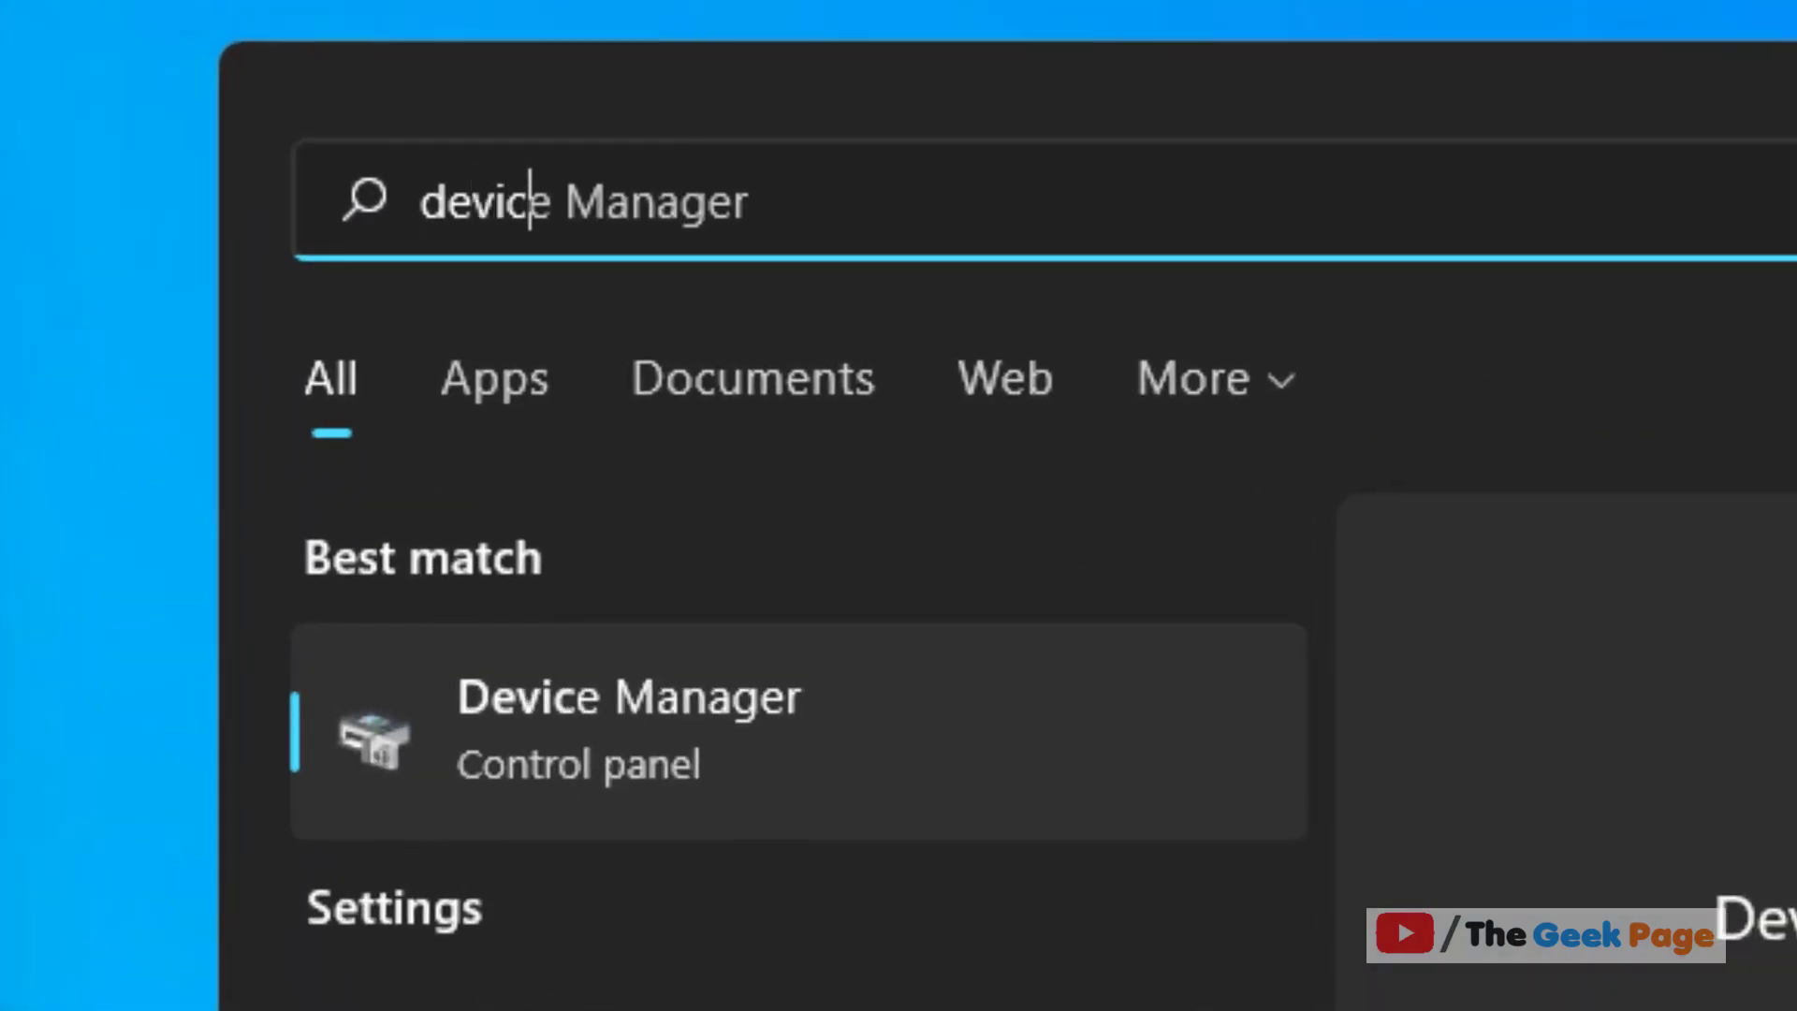
pyautogui.write('e manager')
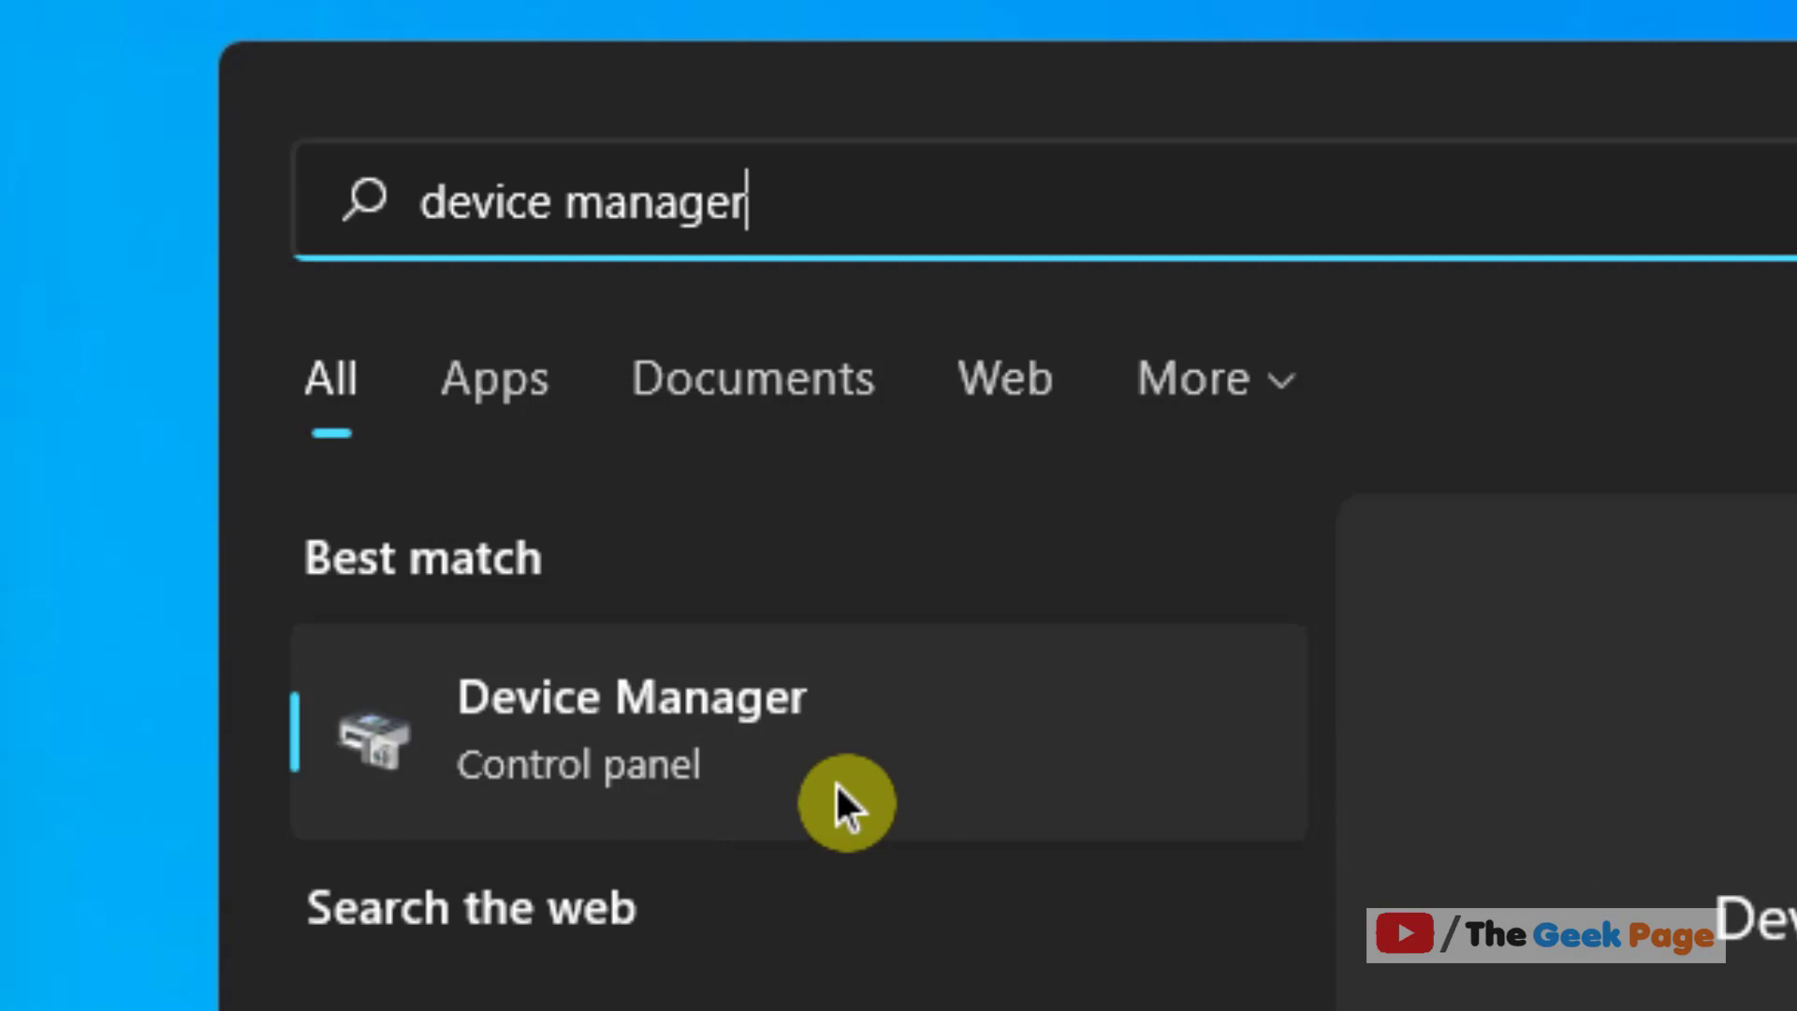
pyautogui.click(812, 760)
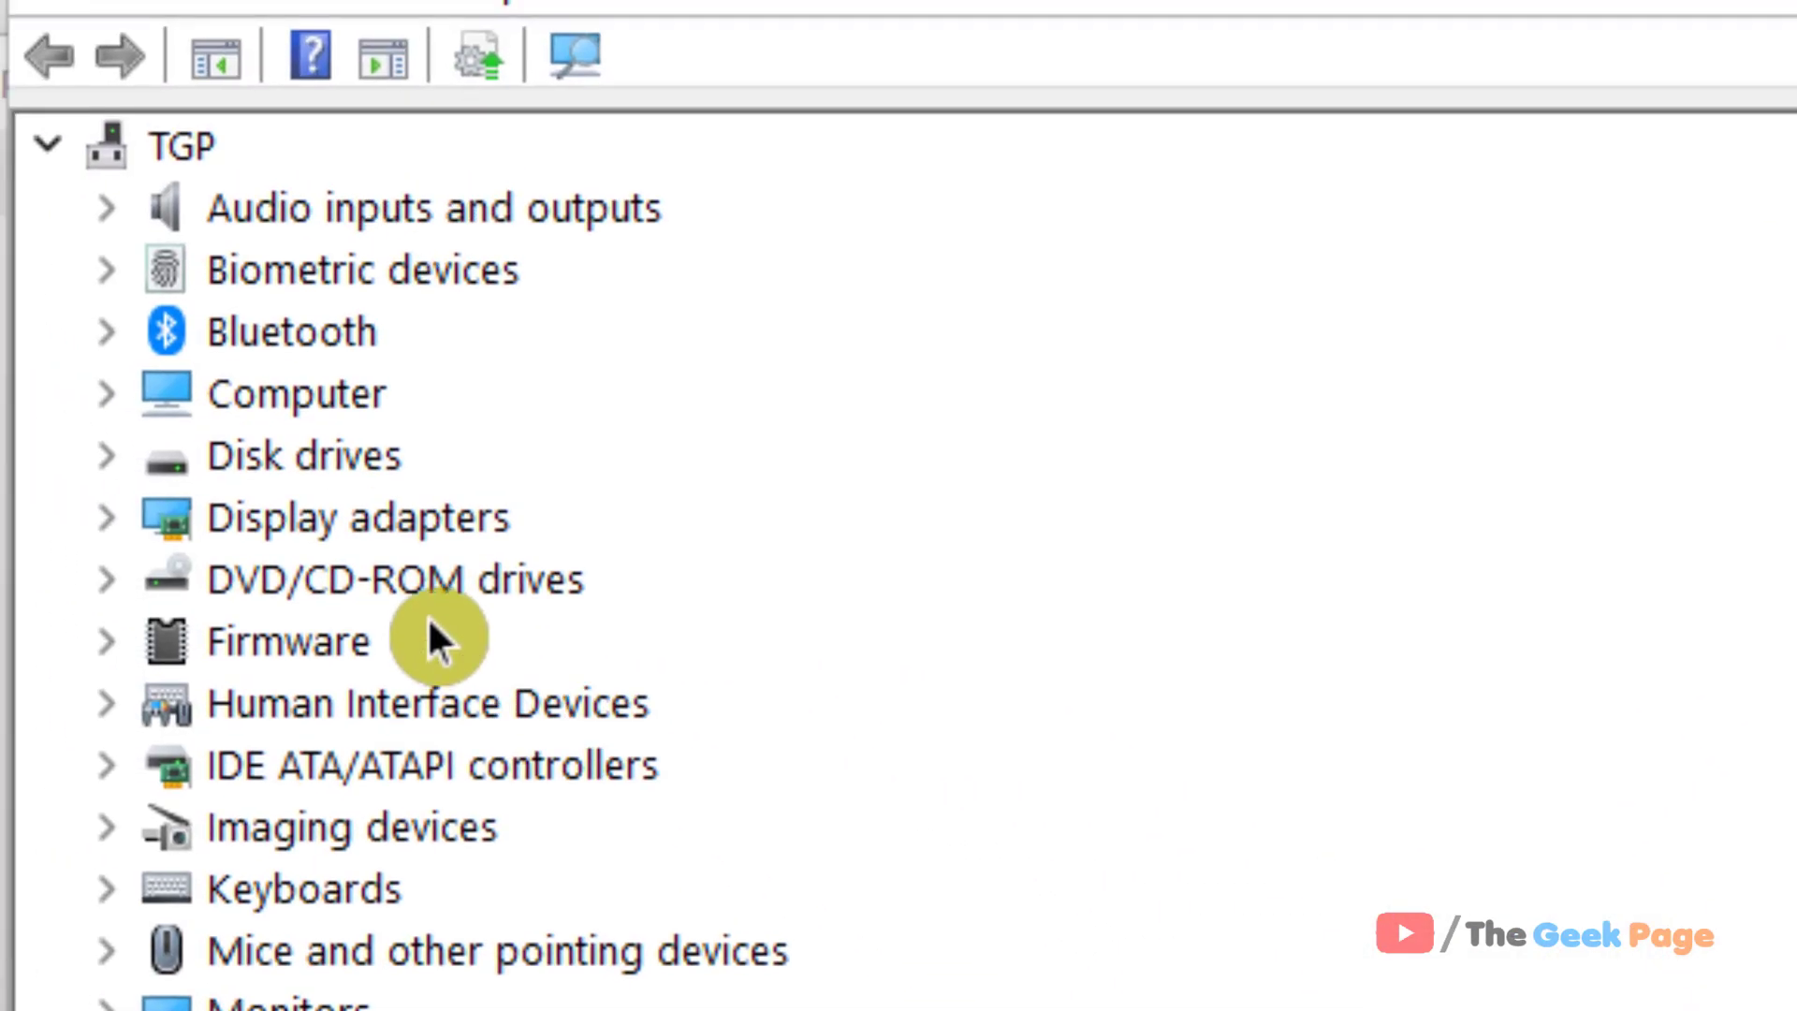
# Run an automatic driver search for Intel(R) HD Graphics 630 under Display adapters, then close the results.
pyautogui.doubleClick(430, 529)
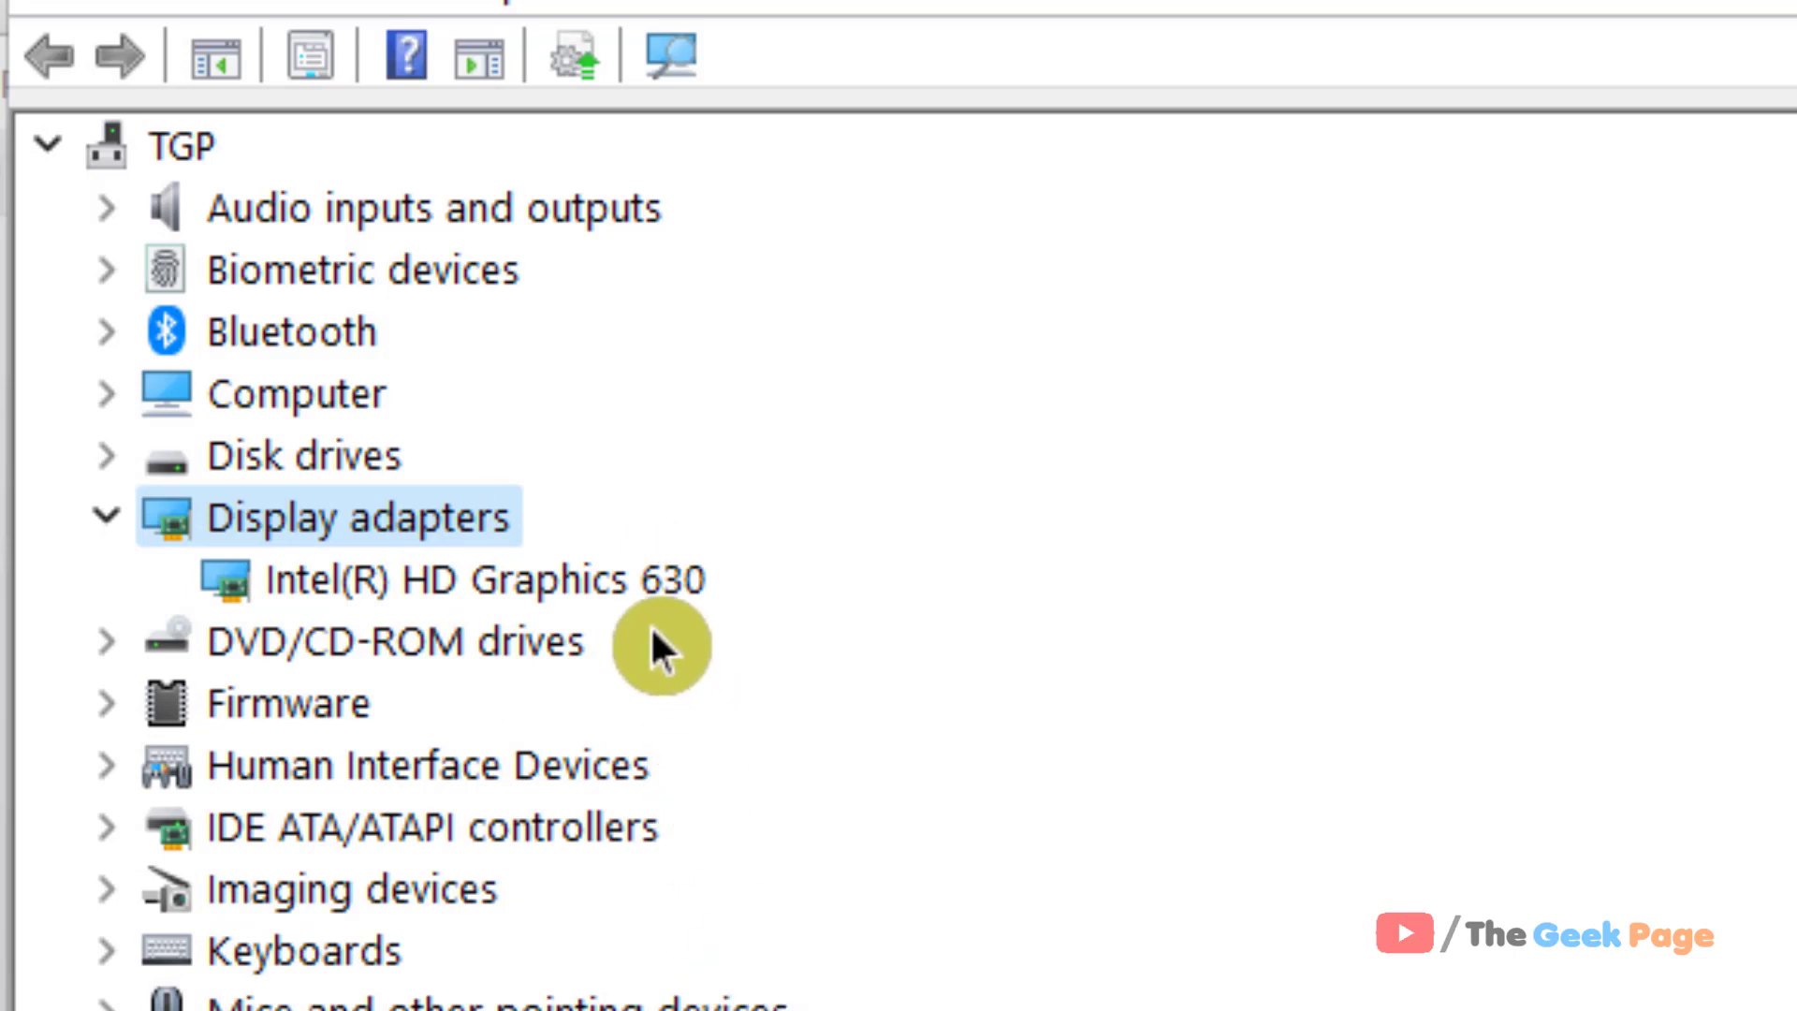
pyautogui.click(652, 585)
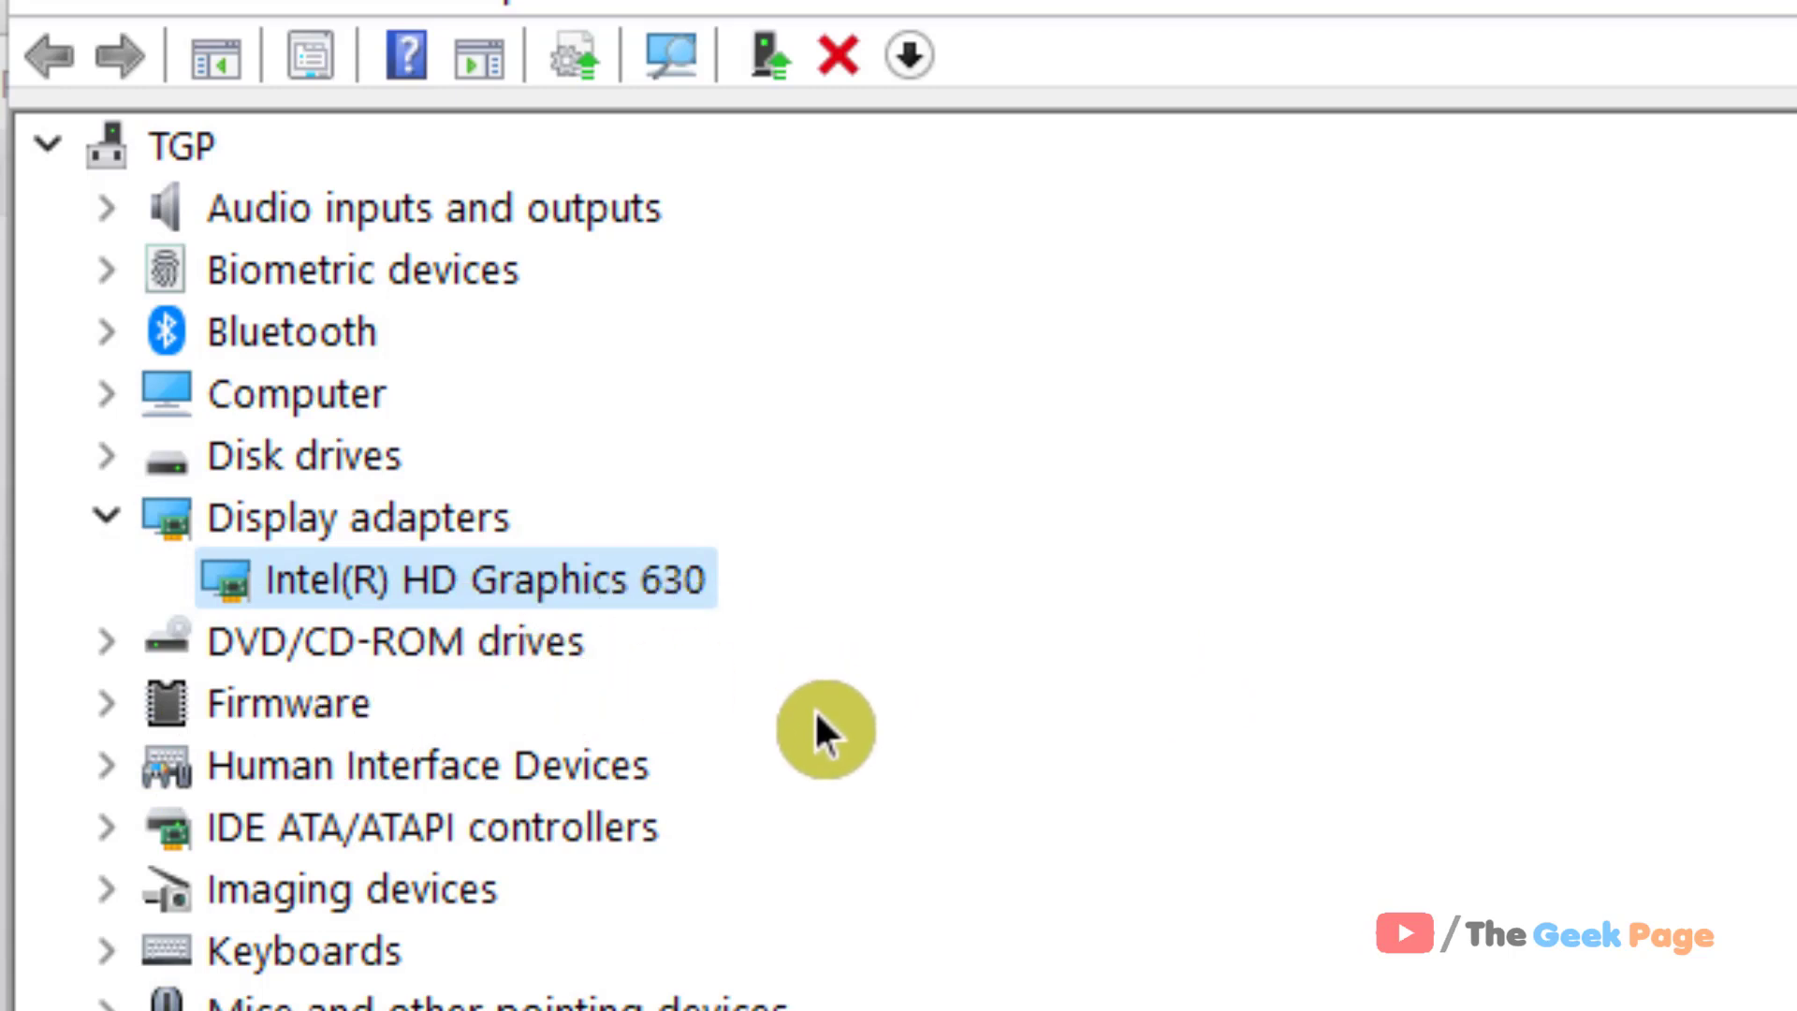
pyautogui.rightClick(664, 617)
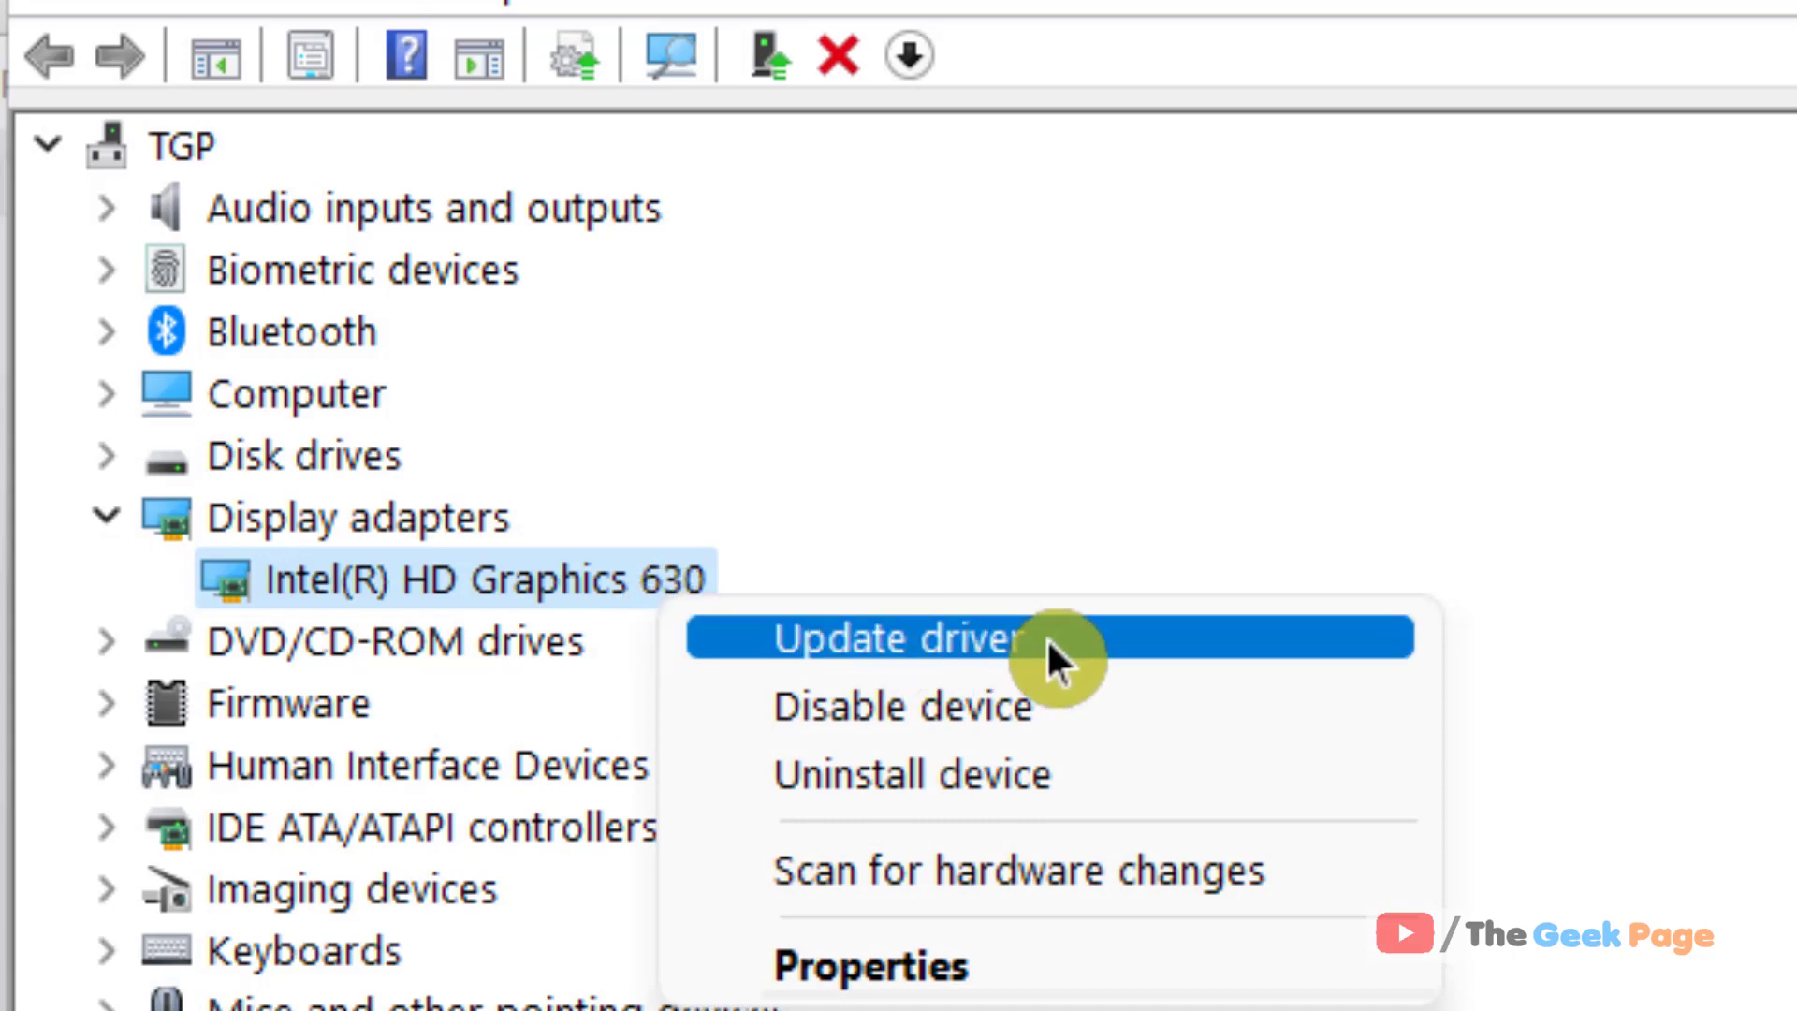
pyautogui.click(1047, 637)
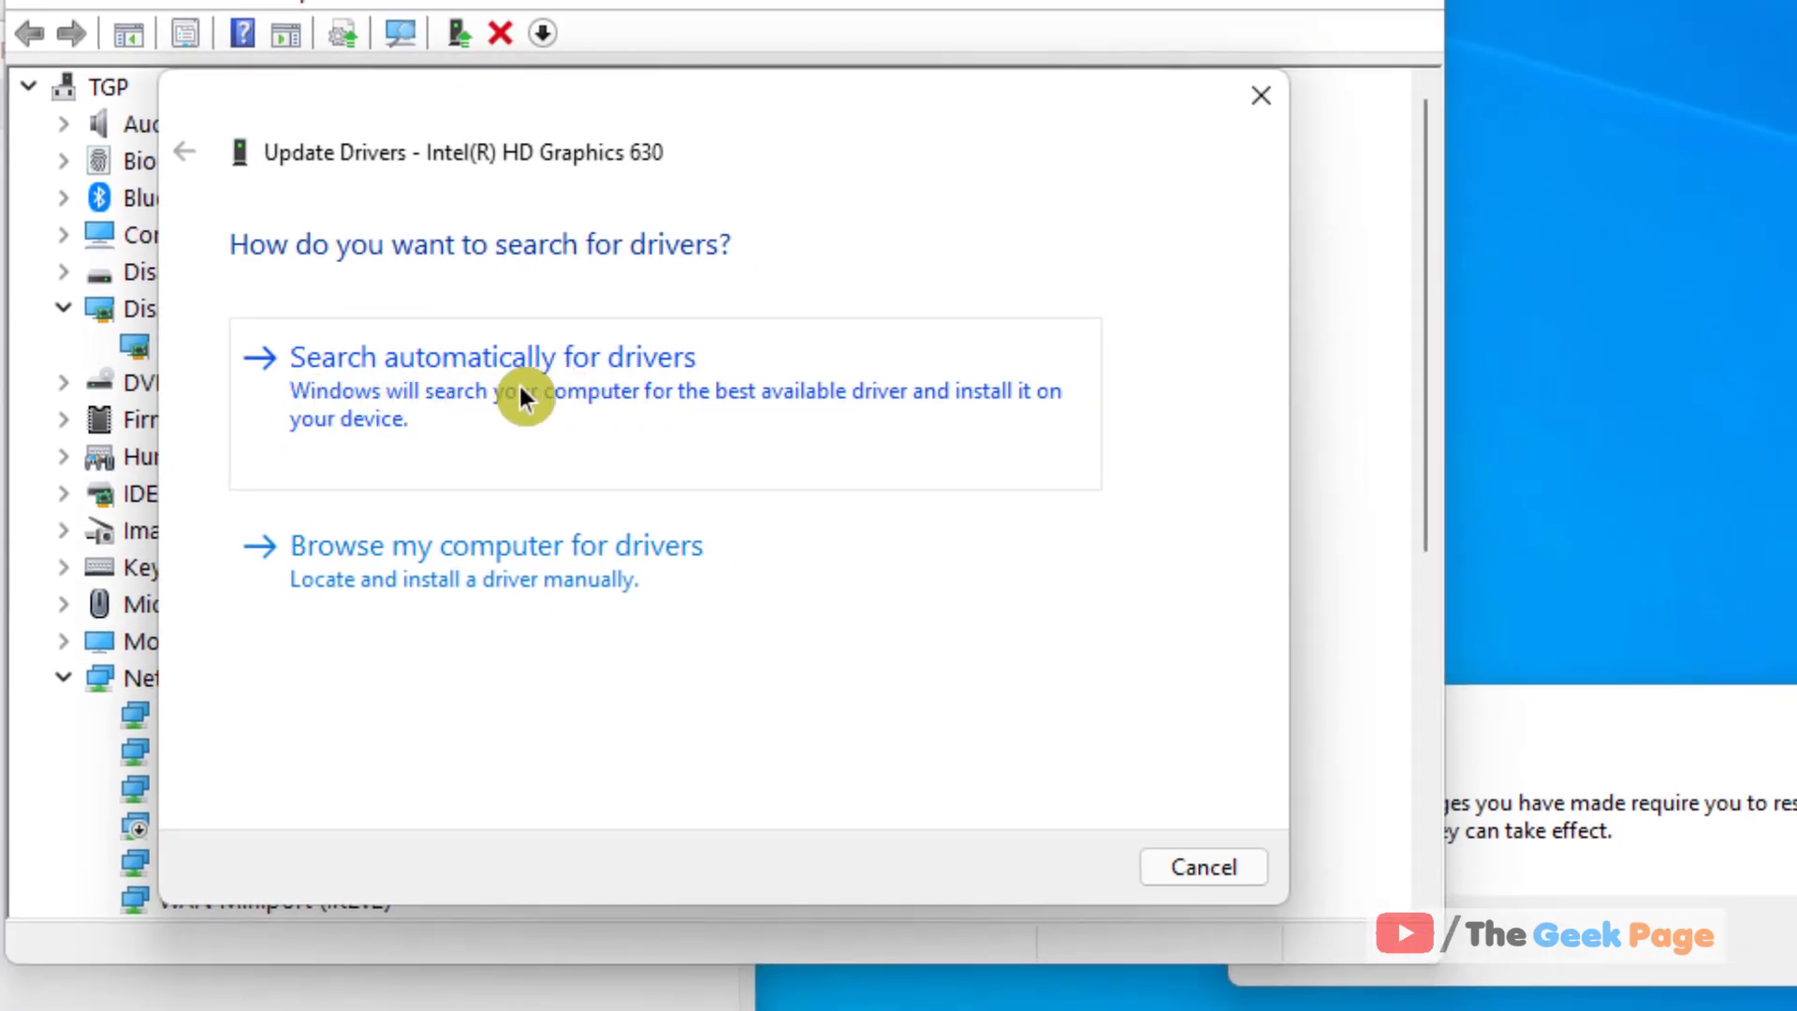
pyautogui.click(689, 385)
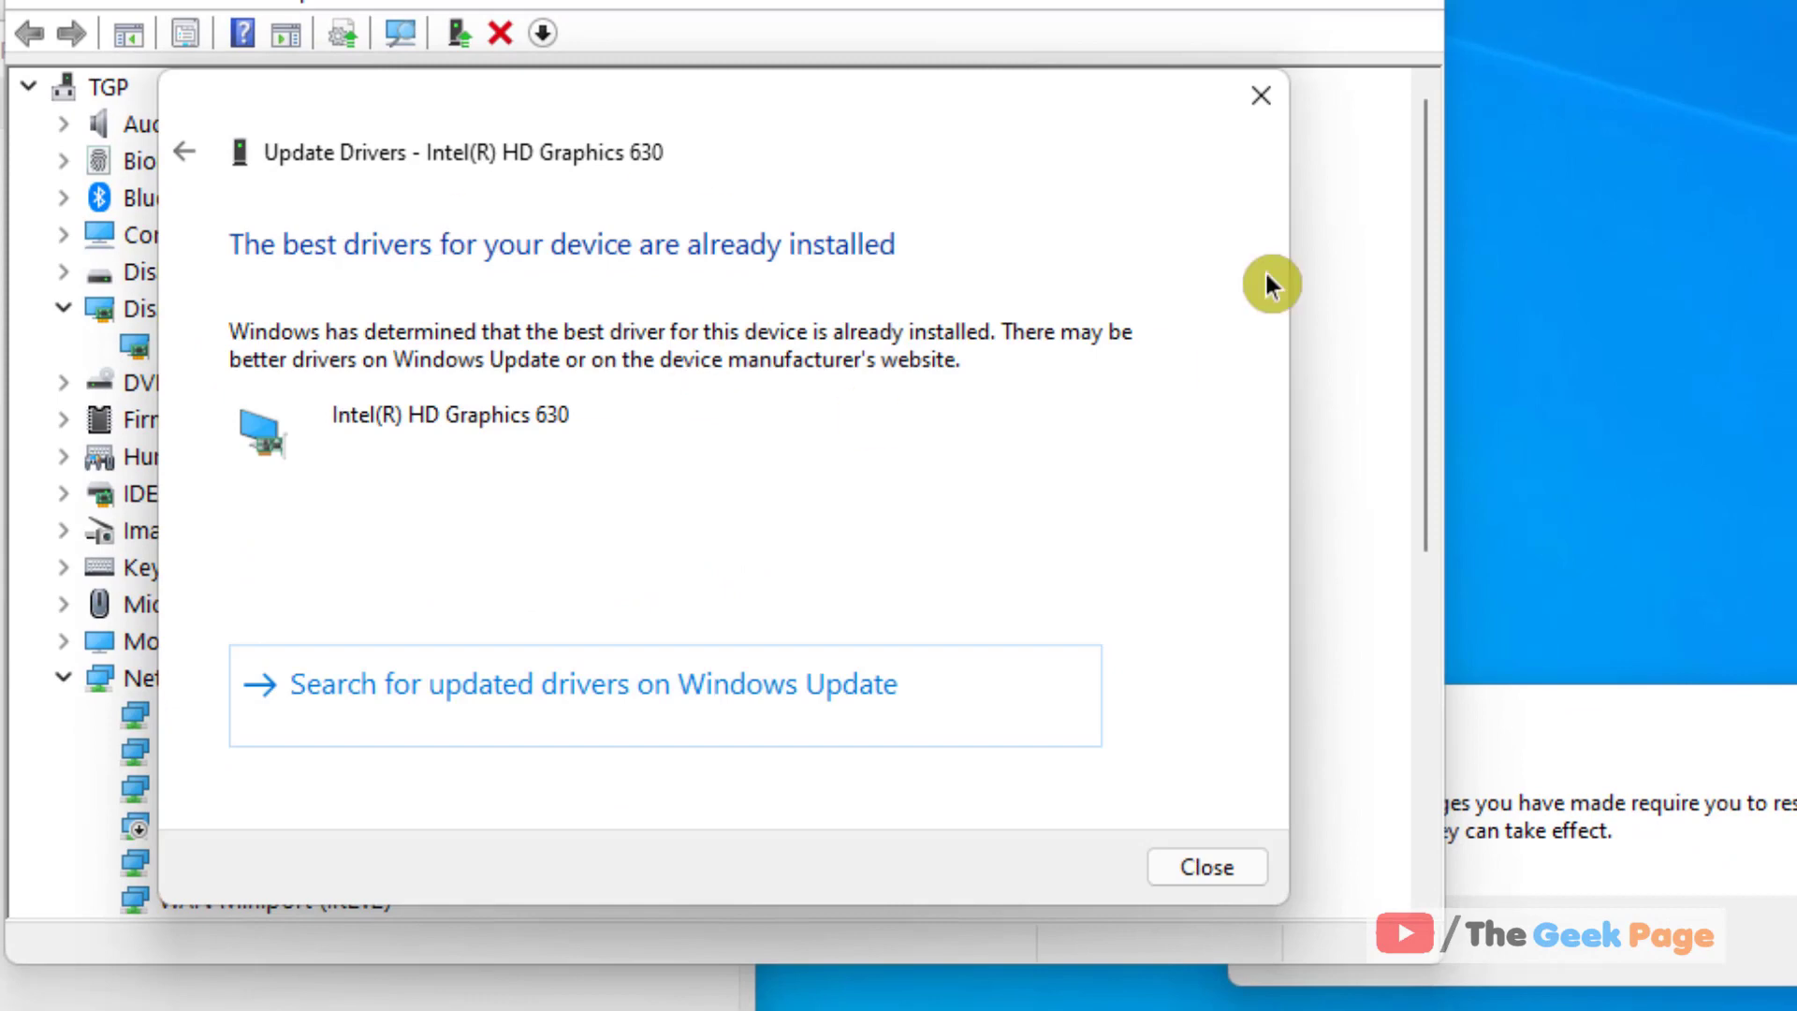
pyautogui.click(1255, 105)
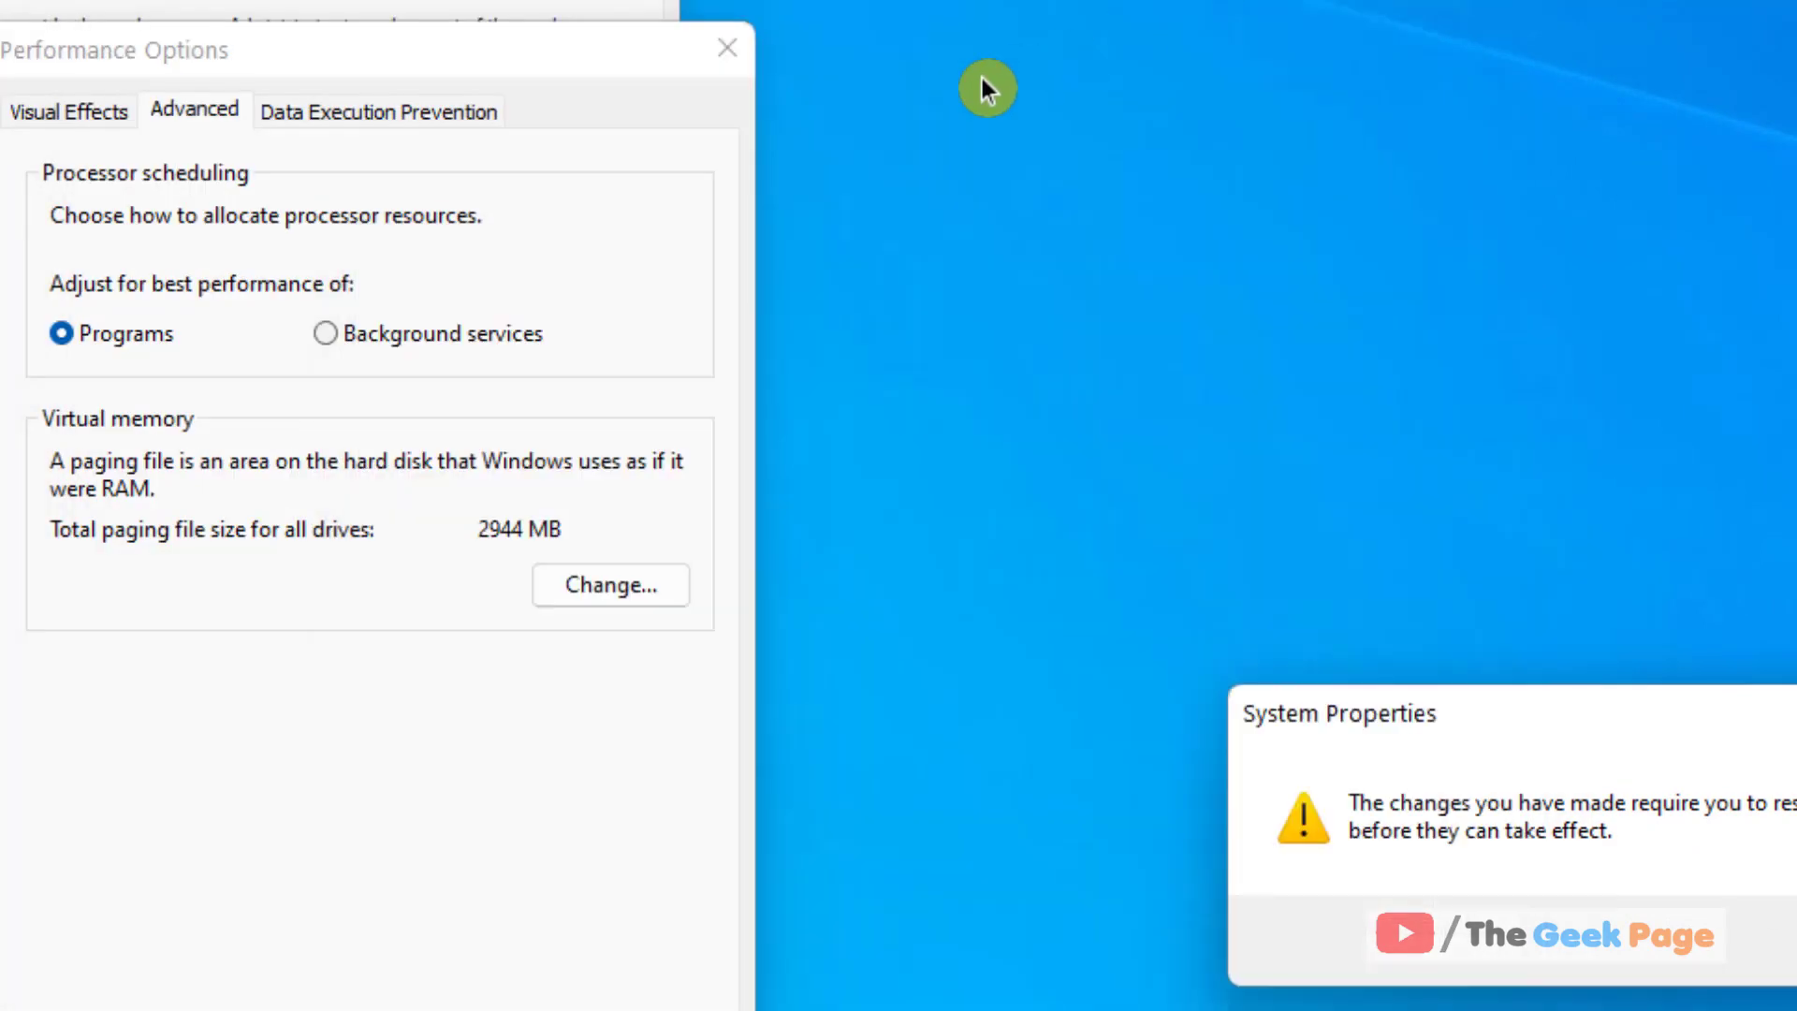